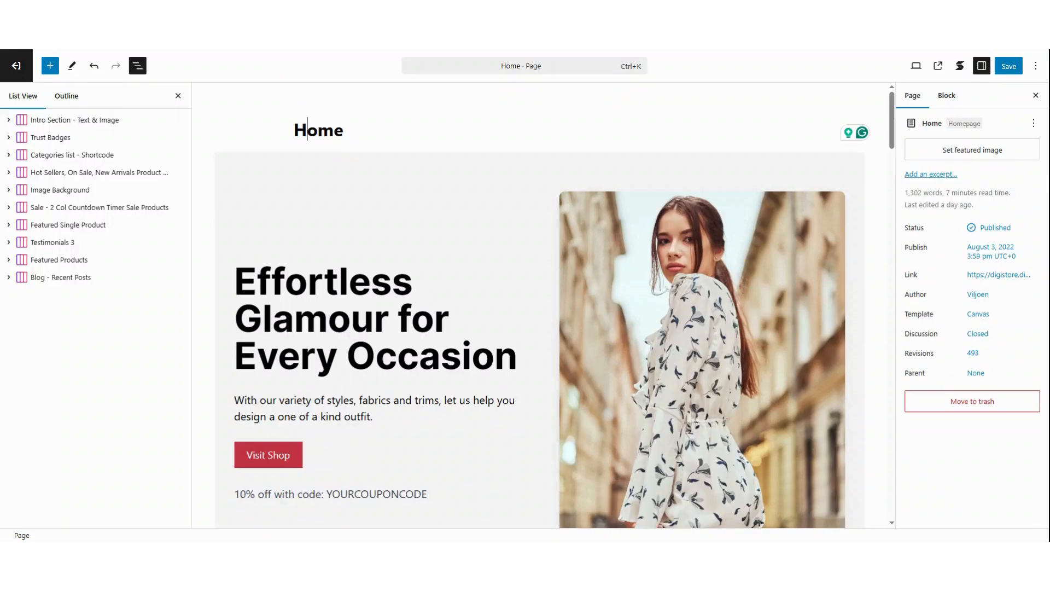
Insert a Stackable Columns block at the end of the Home page using the 33 / 33 / 33 variation
key("ctrl+s")
left_click(50, 66)
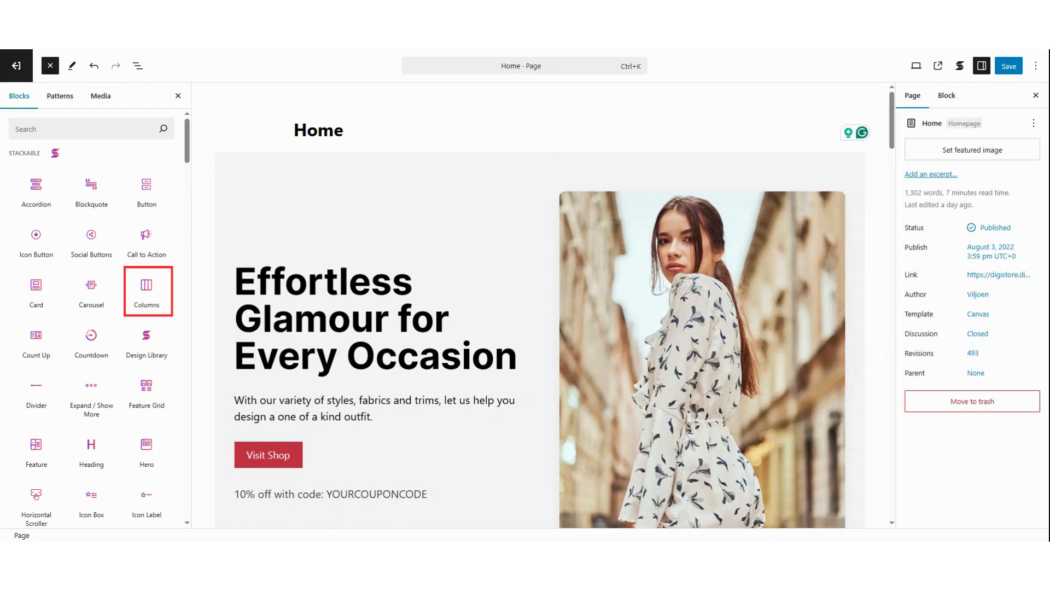
mouse_move(146, 288)
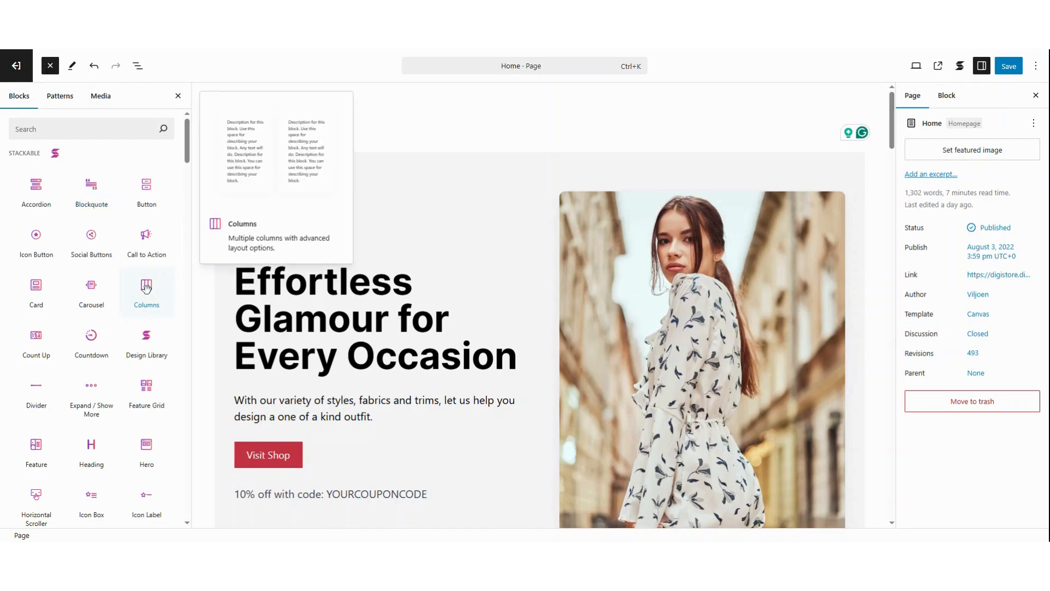
left_click(146, 288)
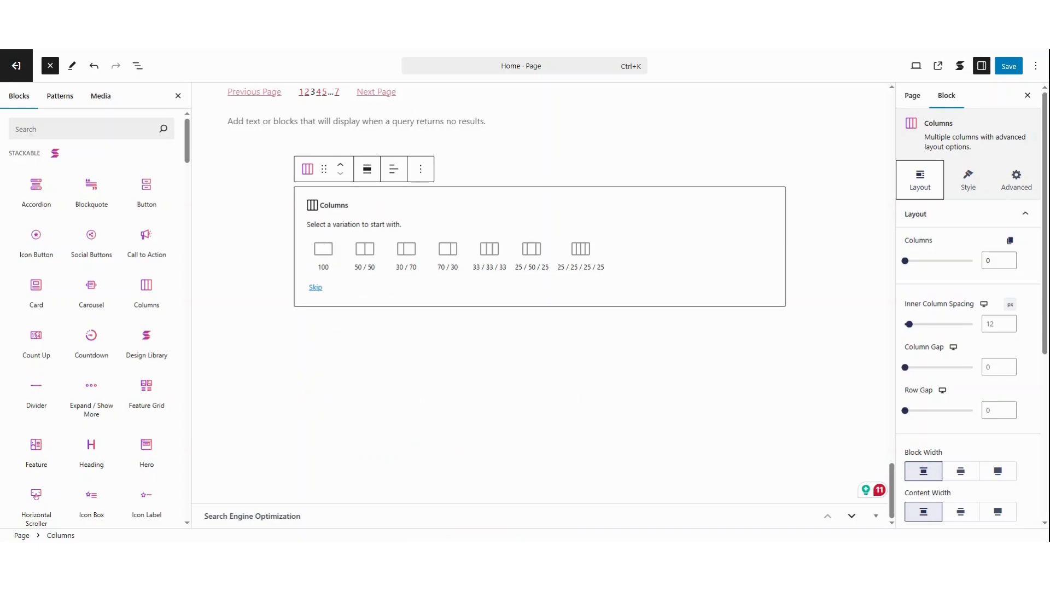
left_click(490, 249)
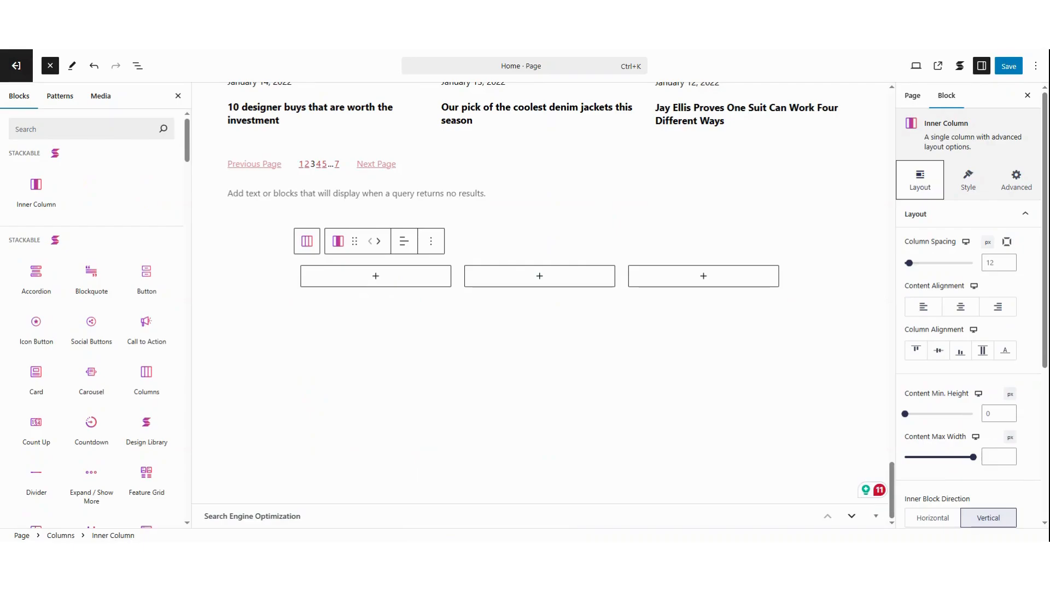
Select the new parent Columns block and set both its block width and content width to wide
left_click(137, 66)
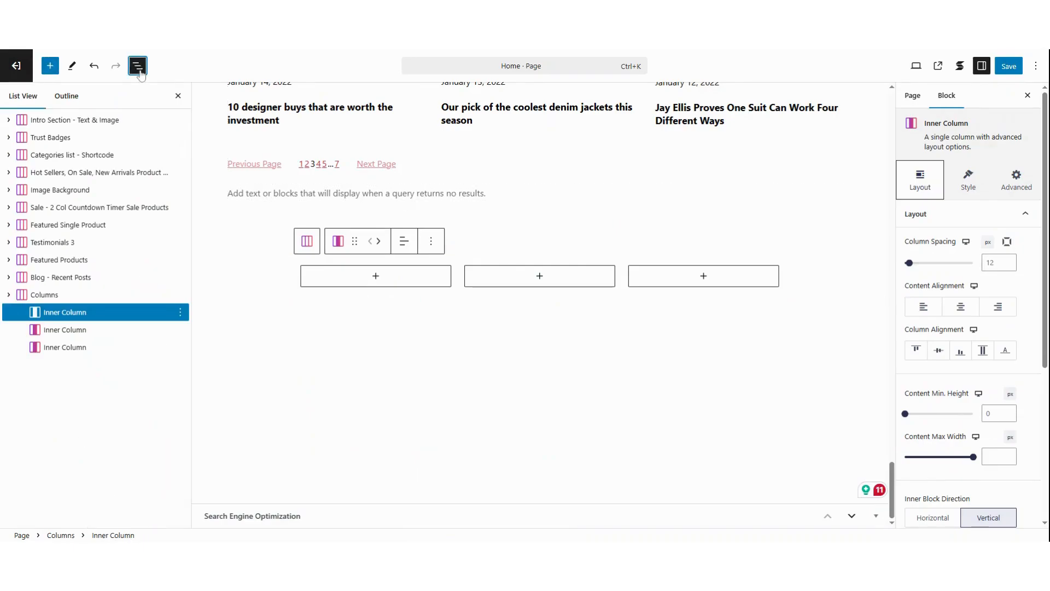
left_click(46, 295)
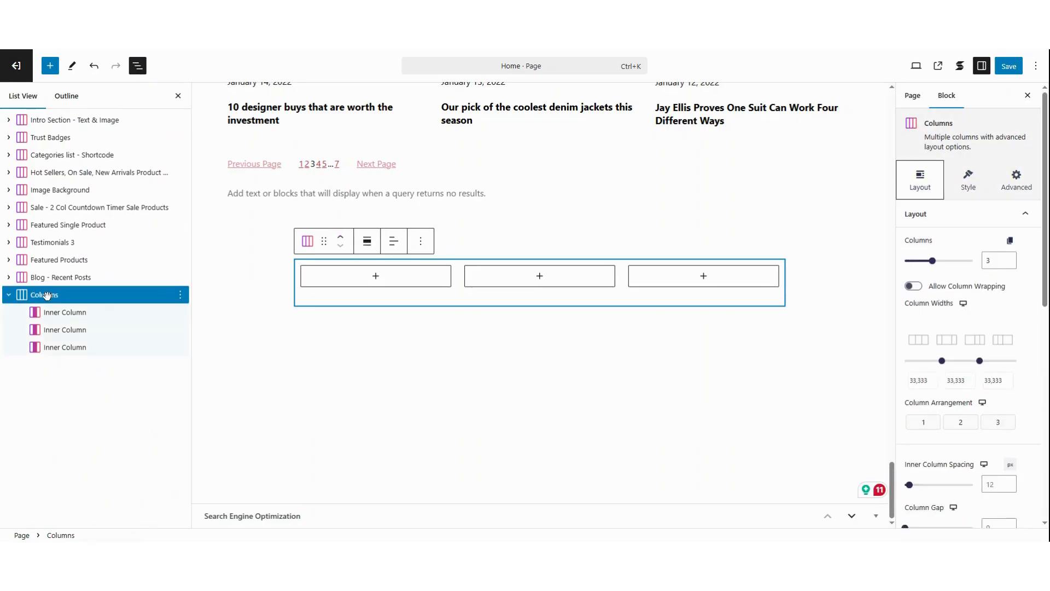
scroll(955, 313, "down", 1)
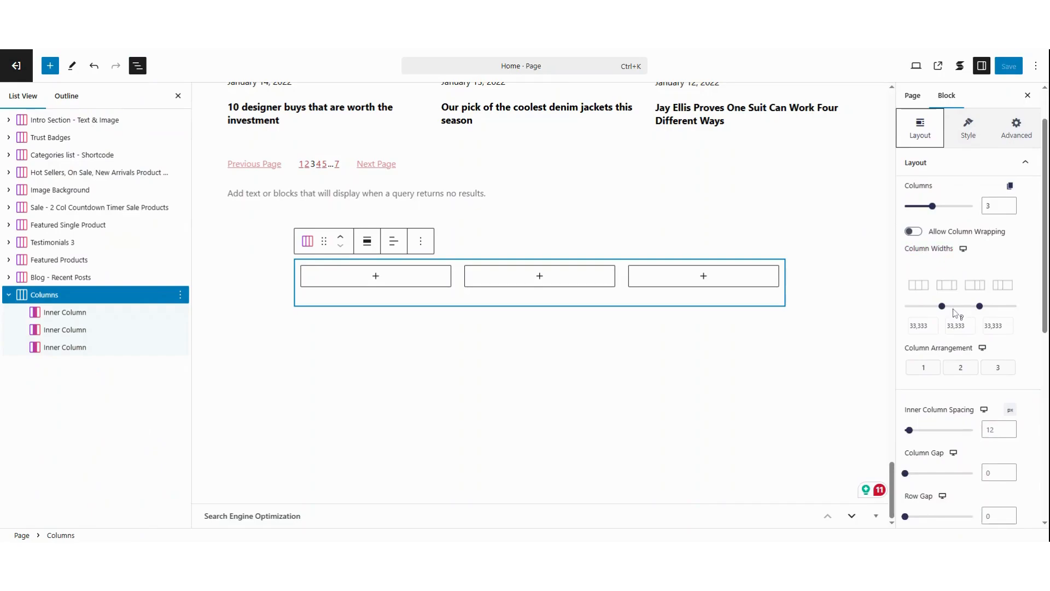
scroll(955, 313, "down", 3)
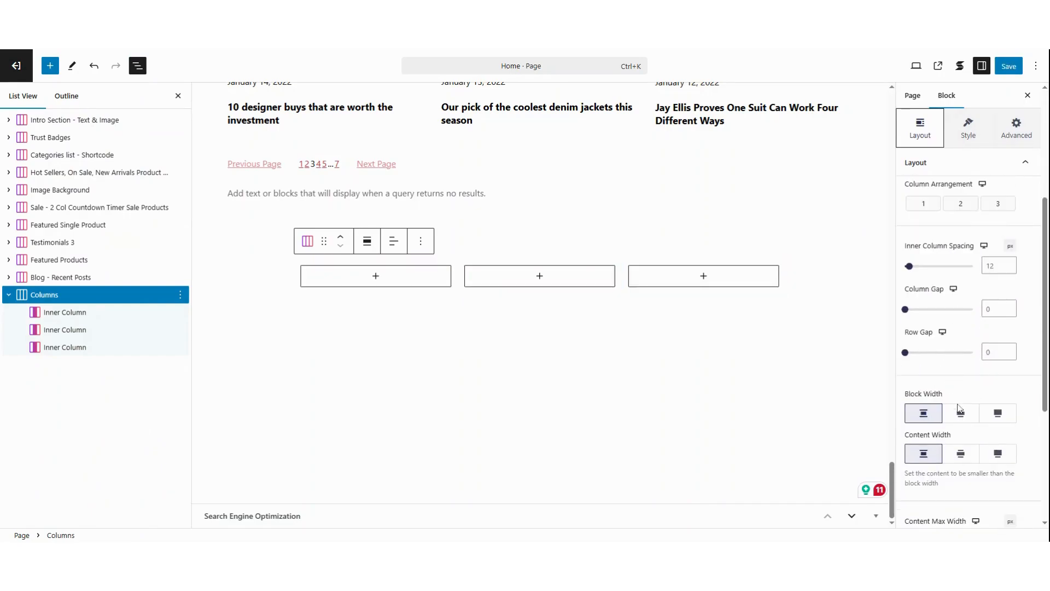
left_click(961, 412)
left_click(961, 454)
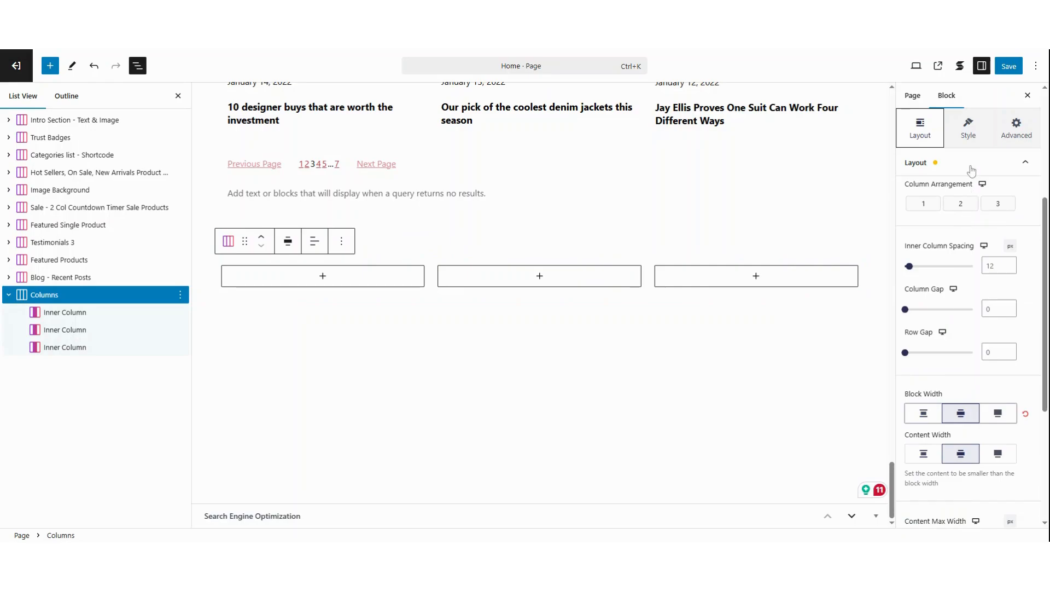
Enable the background of the new Columns block and set its single background color to White
left_click(969, 141)
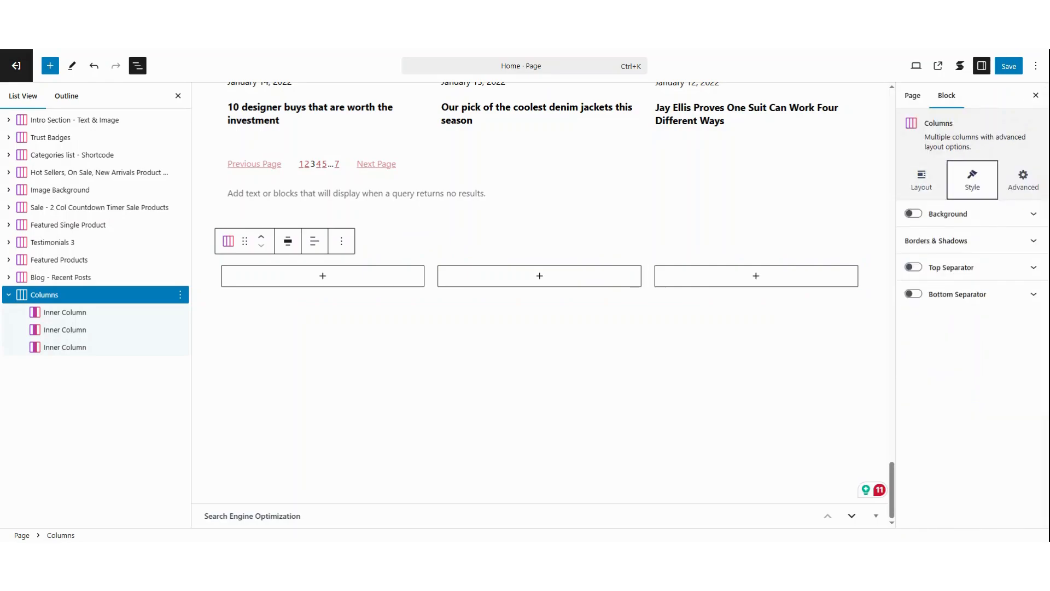
left_click(913, 214)
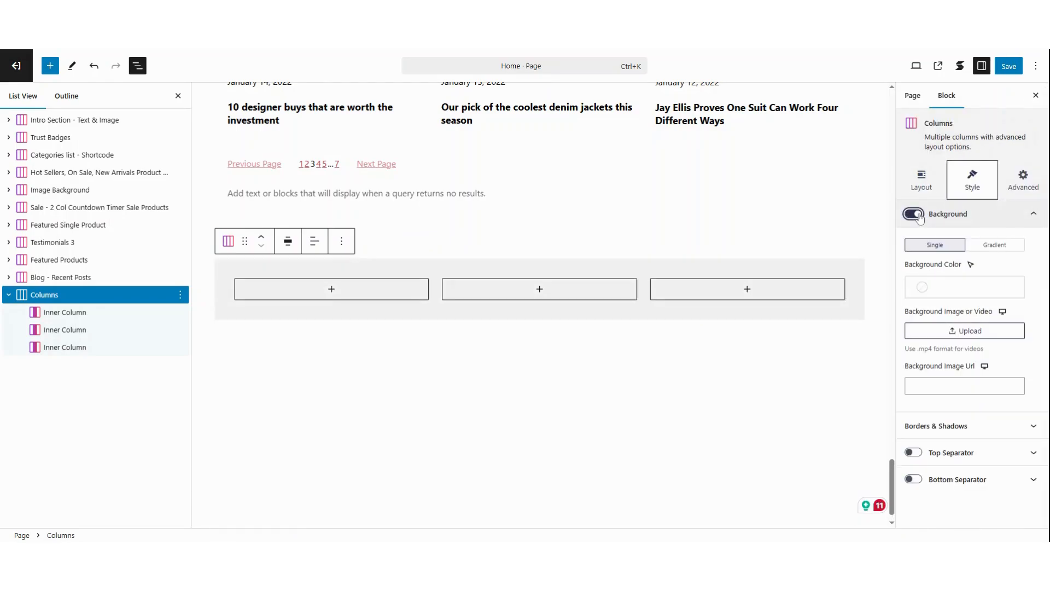
left_click(922, 286)
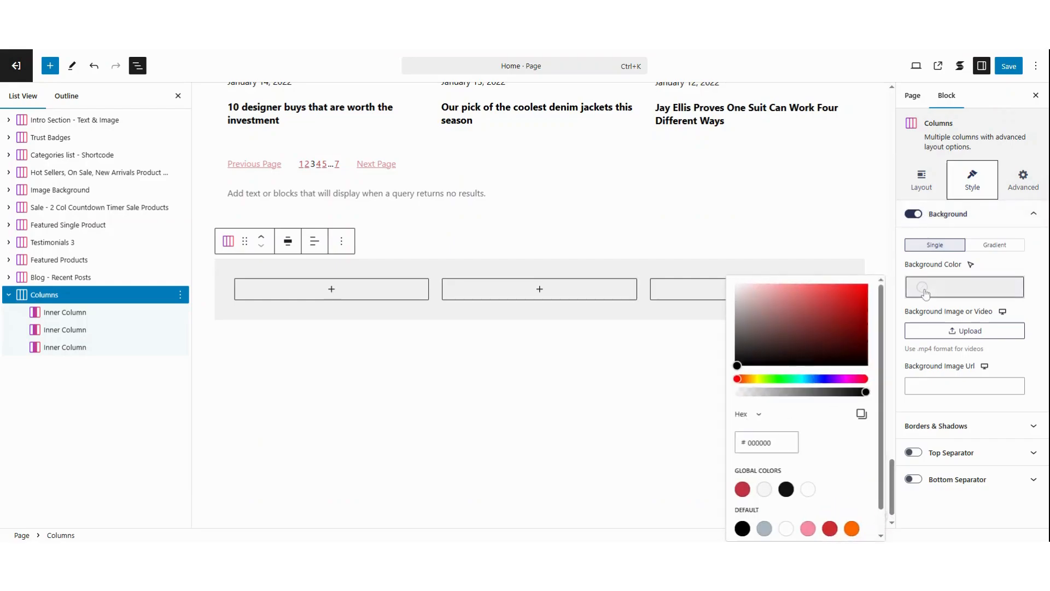
left_click(807, 488)
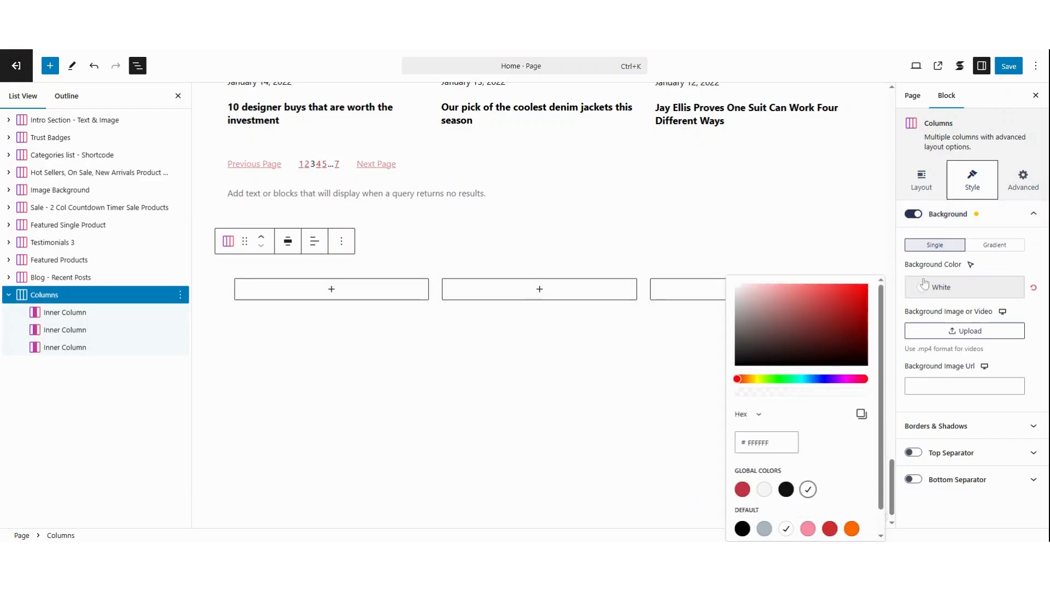
left_click(959, 230)
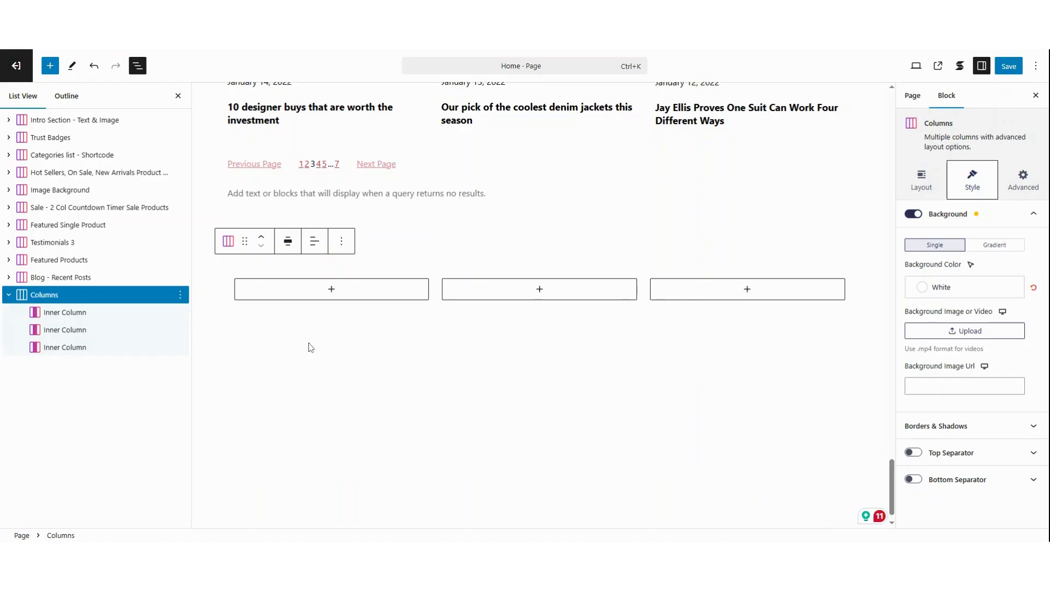
Find the Stackable Image block by searching for "image" and insert it into the first inner column
left_click(332, 293)
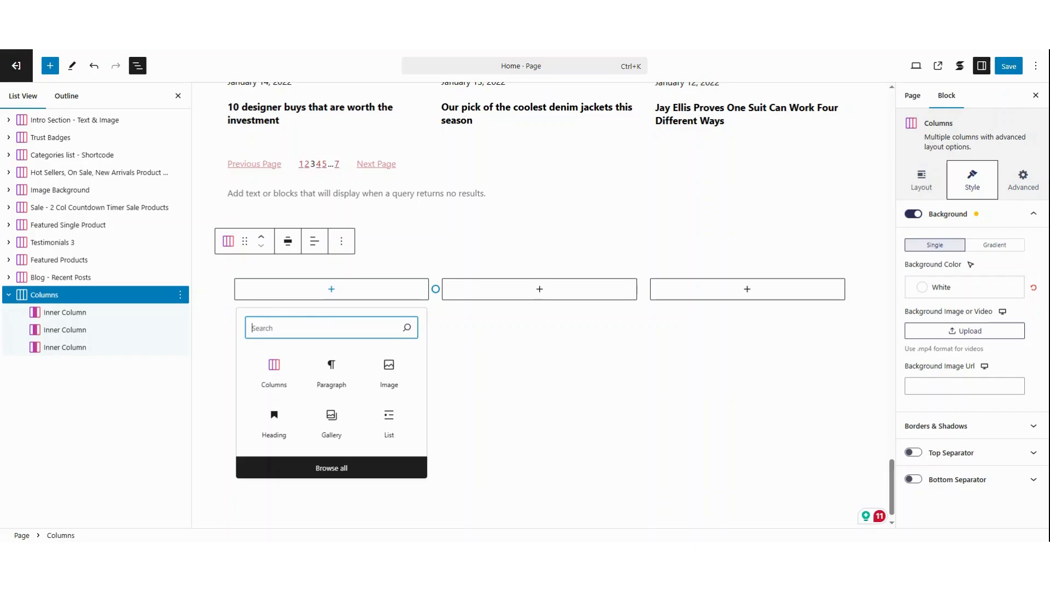
type("h")
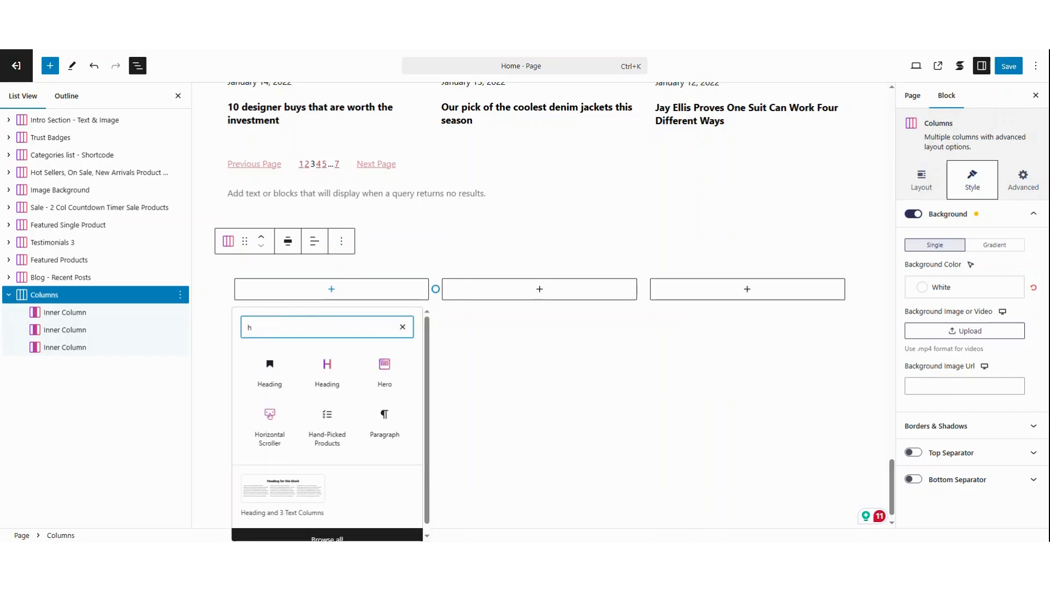
key("BackSpace")
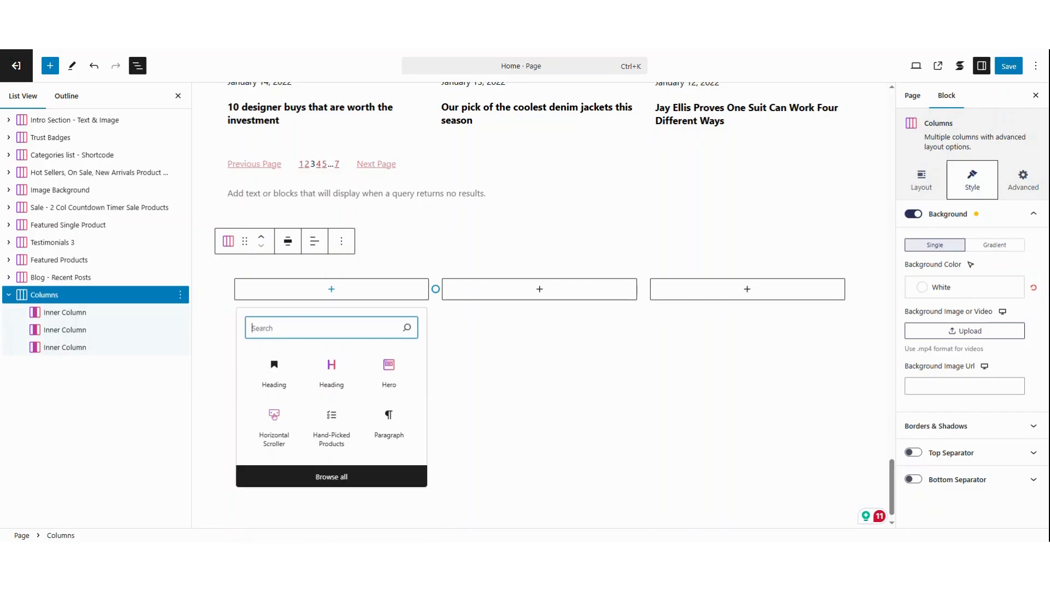
left_click(326, 469)
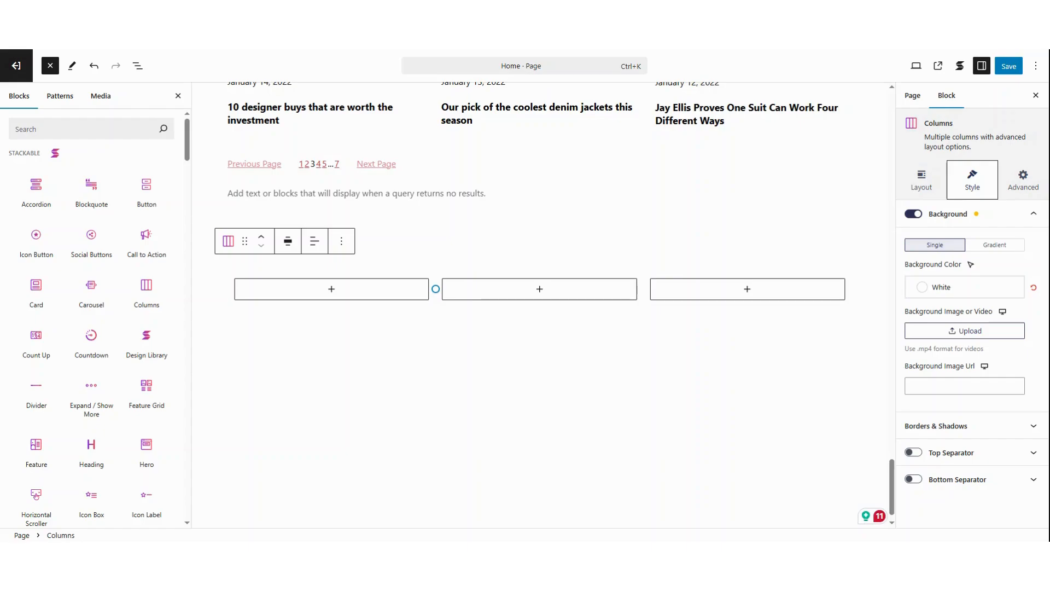
left_click(91, 129)
type("image")
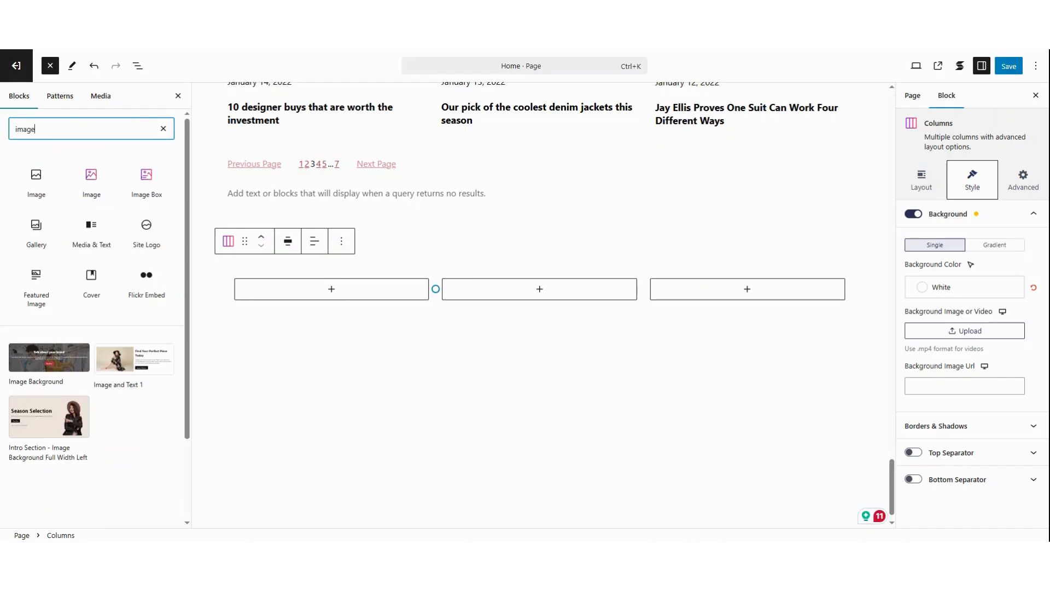
left_click(91, 178)
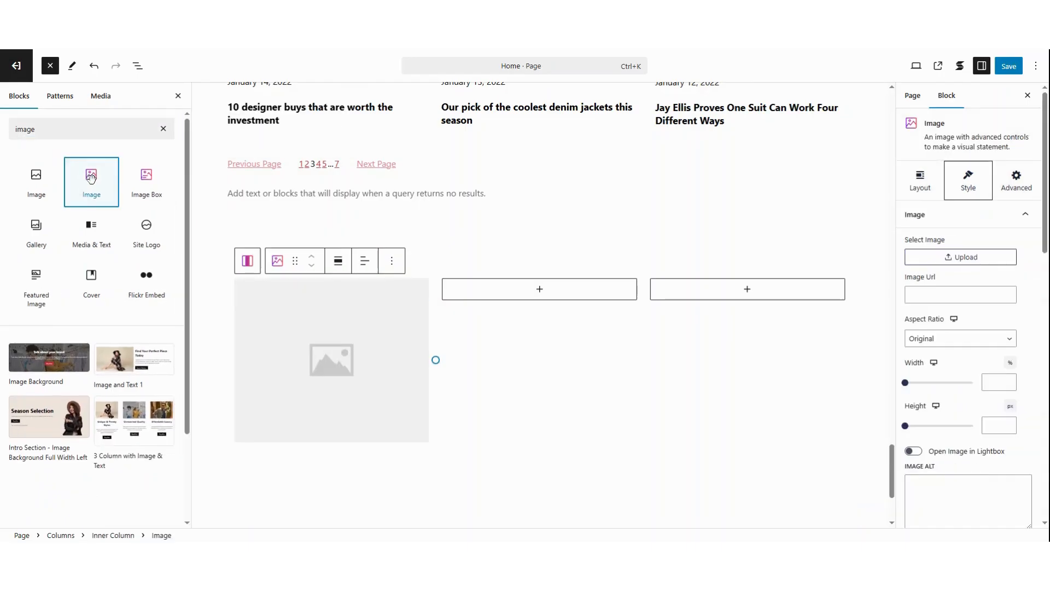
Fill the image block with Images-only.jpg from the Media Library
left_click(336, 365)
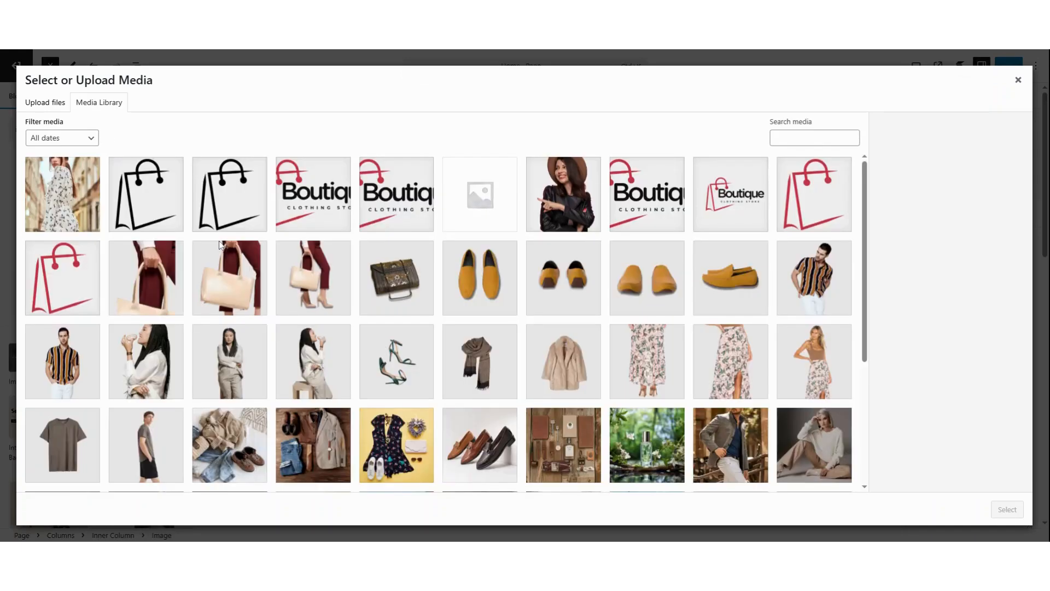
left_click(64, 193)
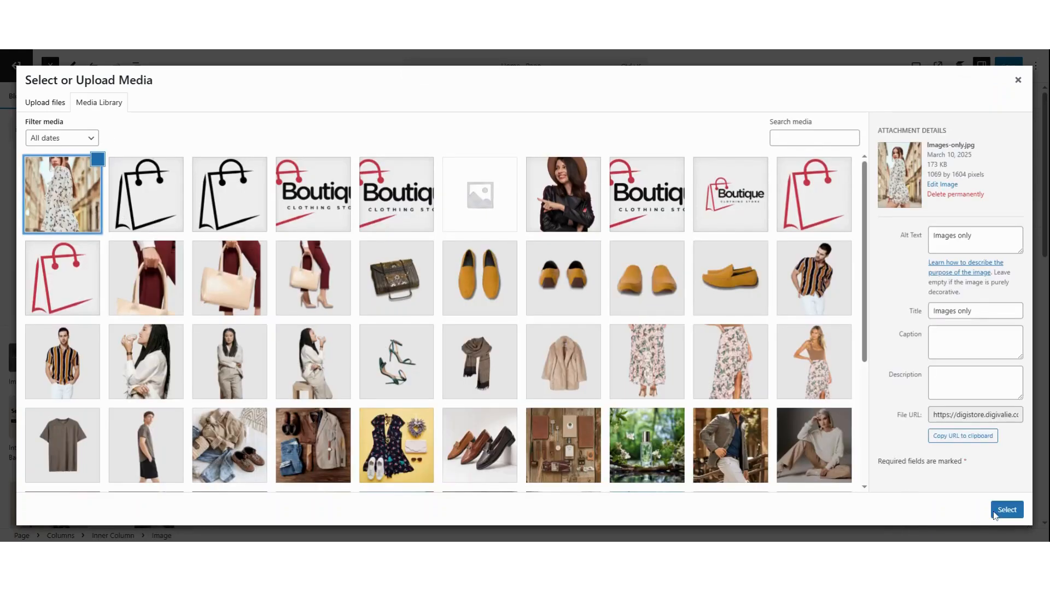
key("Return")
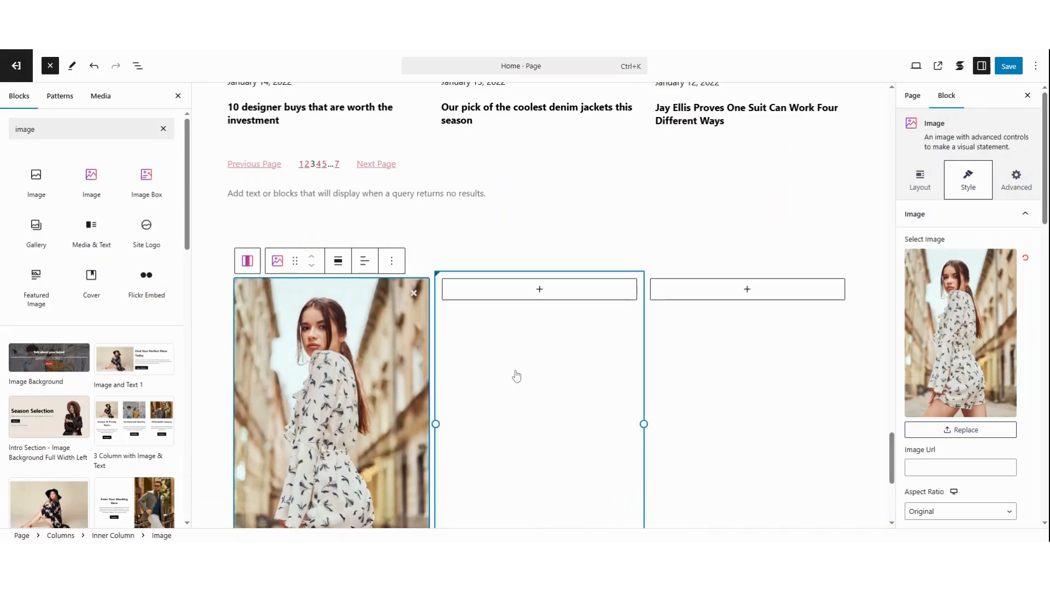
scroll(352, 350, "down", 3)
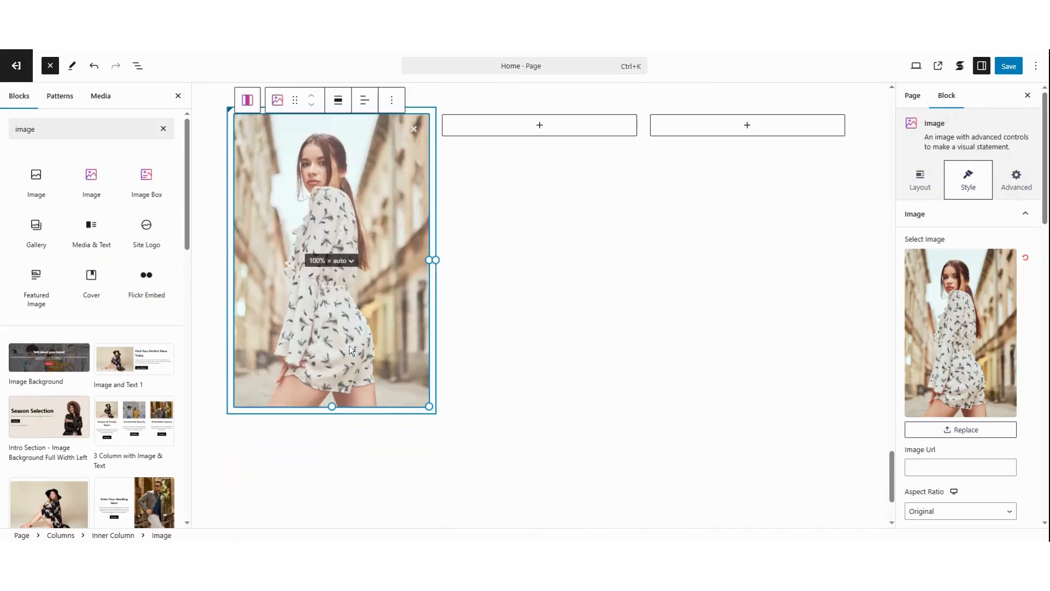
Add an empty block after the image inside the first inner column and select it
left_click(139, 67)
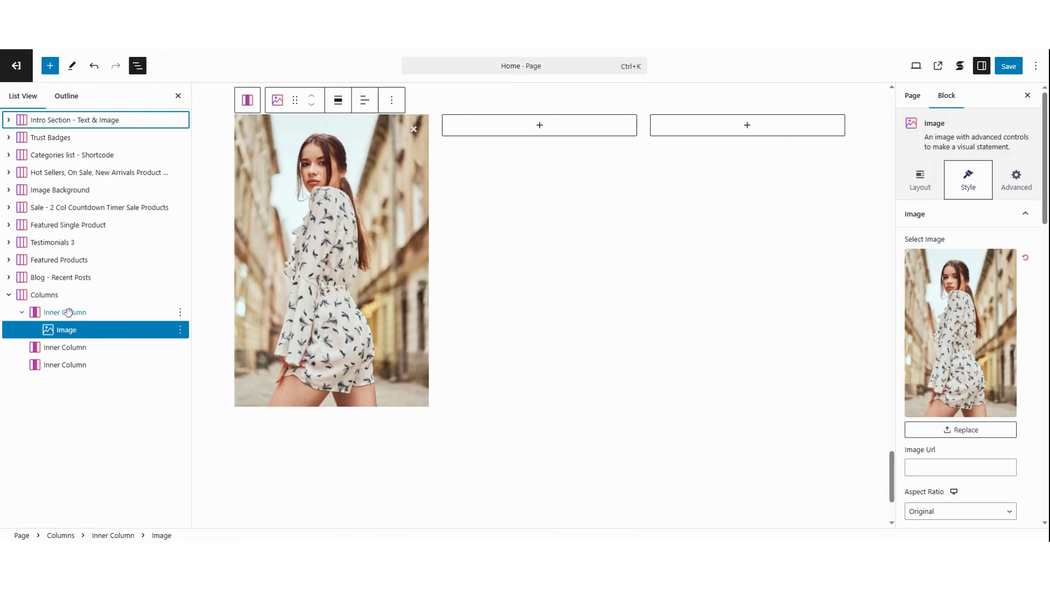
left_click(22, 314)
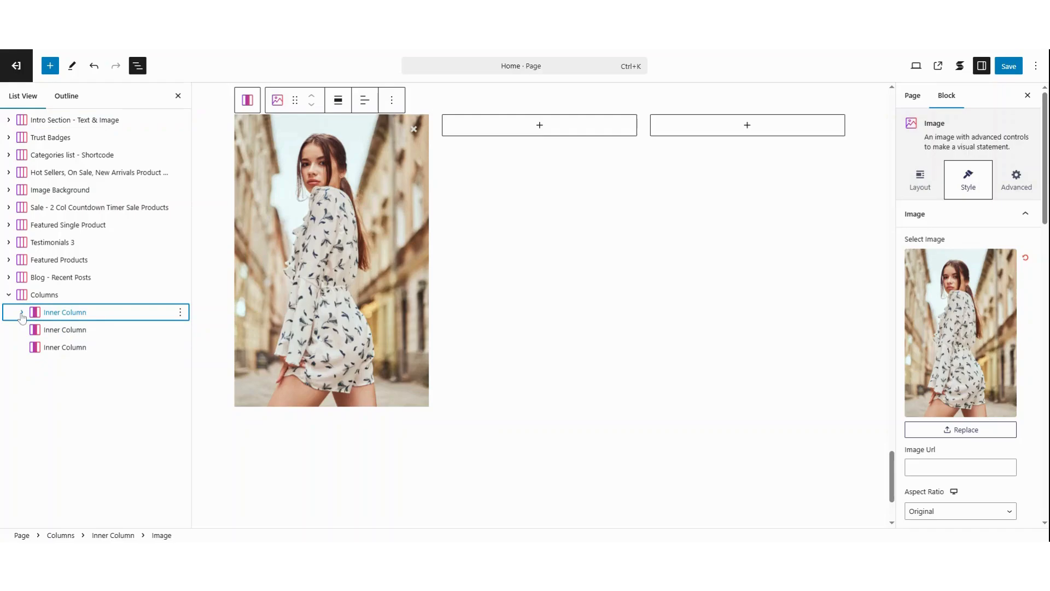
left_click(21, 314)
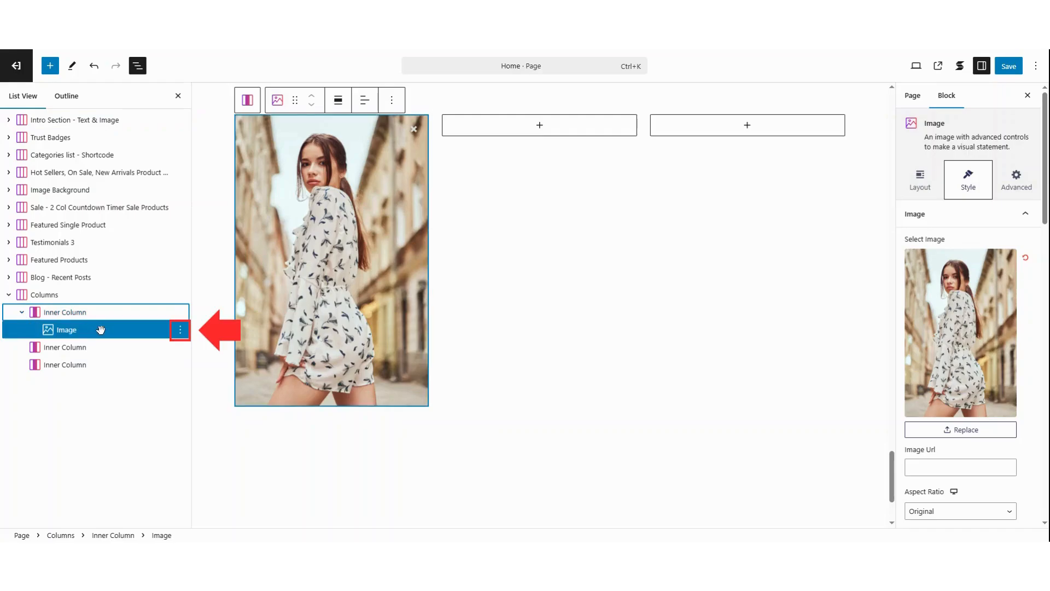
left_click(180, 330)
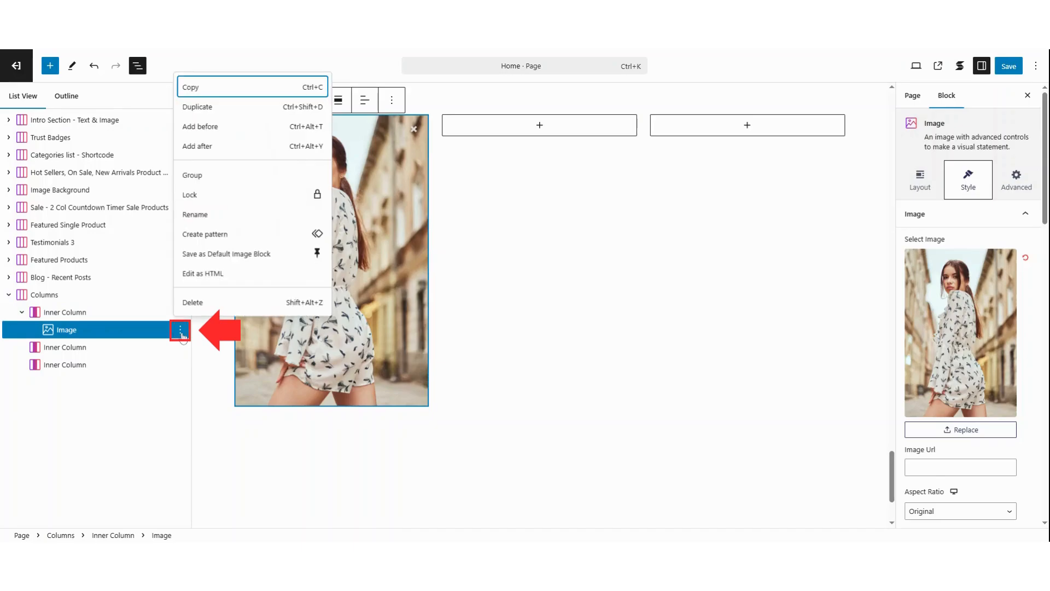
left_click(206, 153)
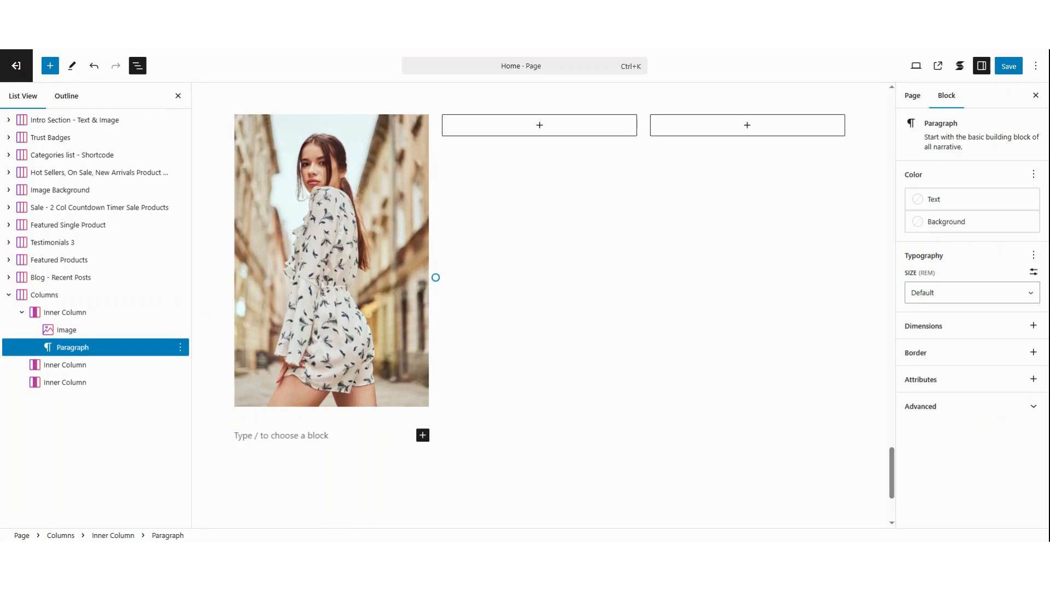
left_click(89, 346)
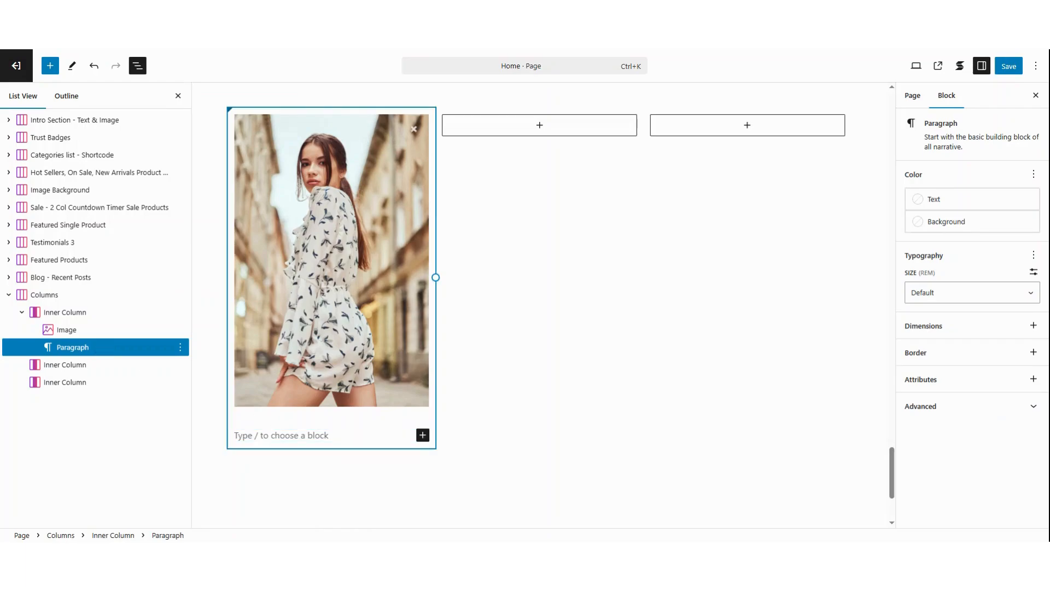
Insert a Stackable Heading block below the image in place of the empty paragraph and enter "heading 1" as its text
left_click(423, 435)
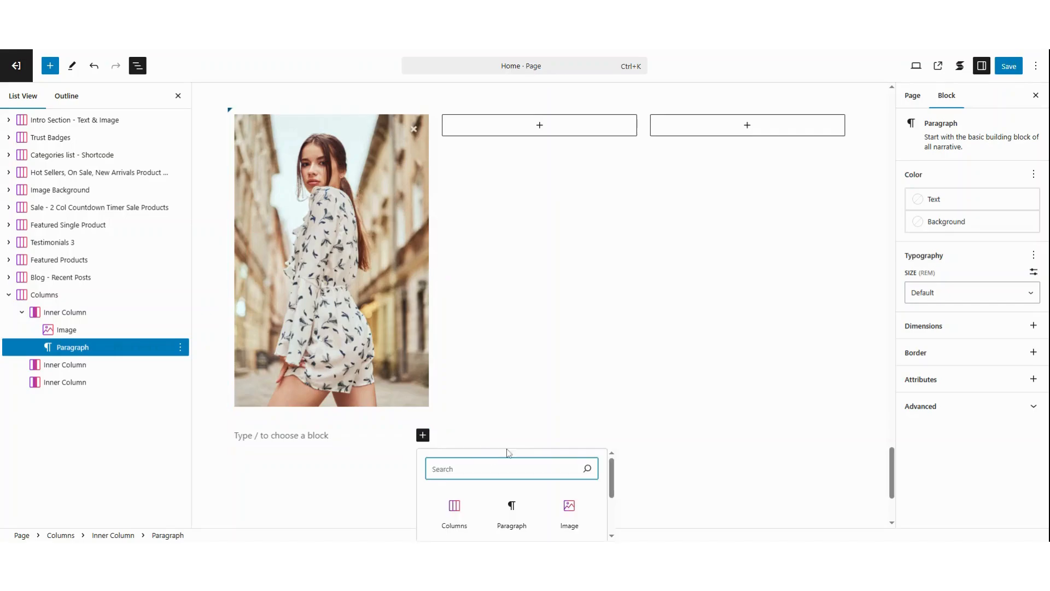
scroll(508, 425, "down", 2)
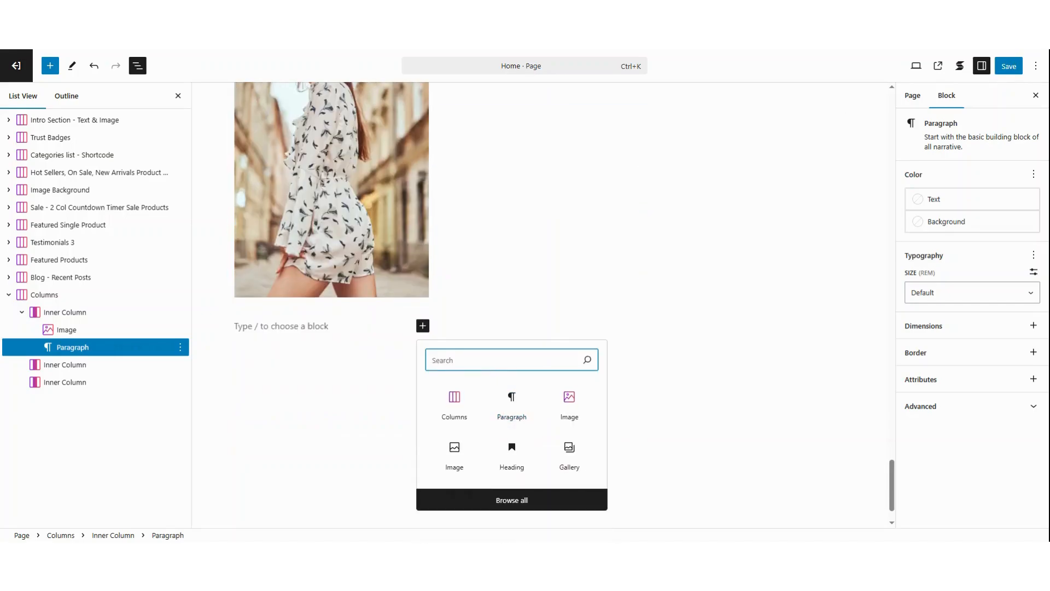
type("heading")
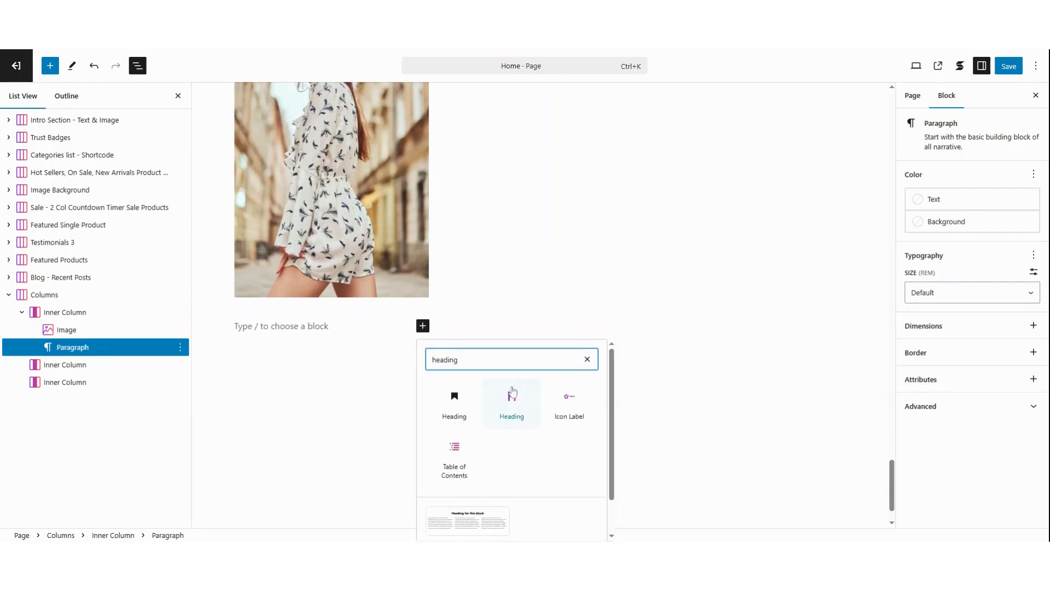
left_click(515, 417)
type("heading")
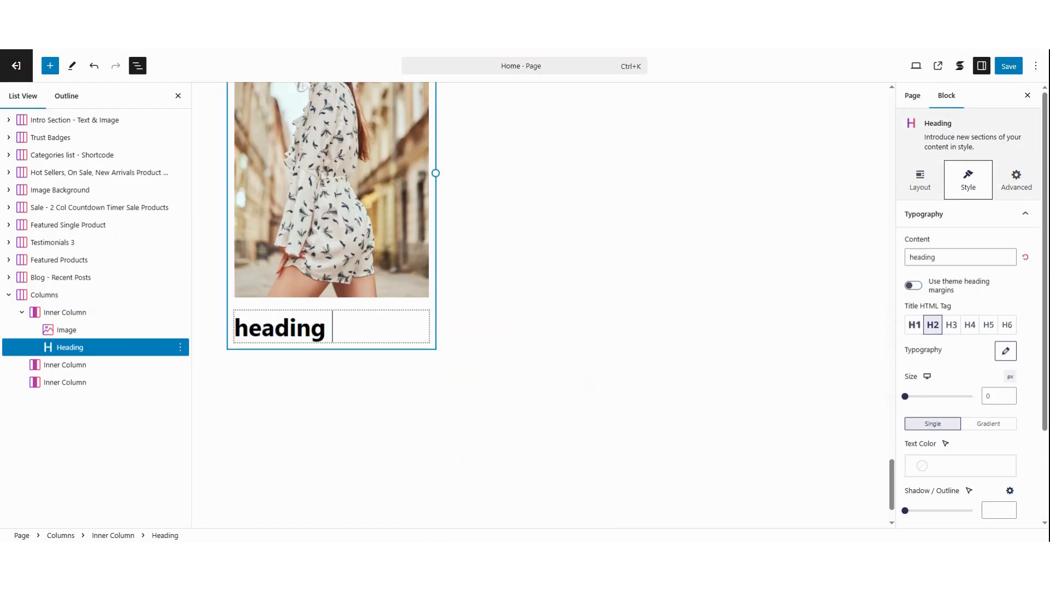
type(" 1")
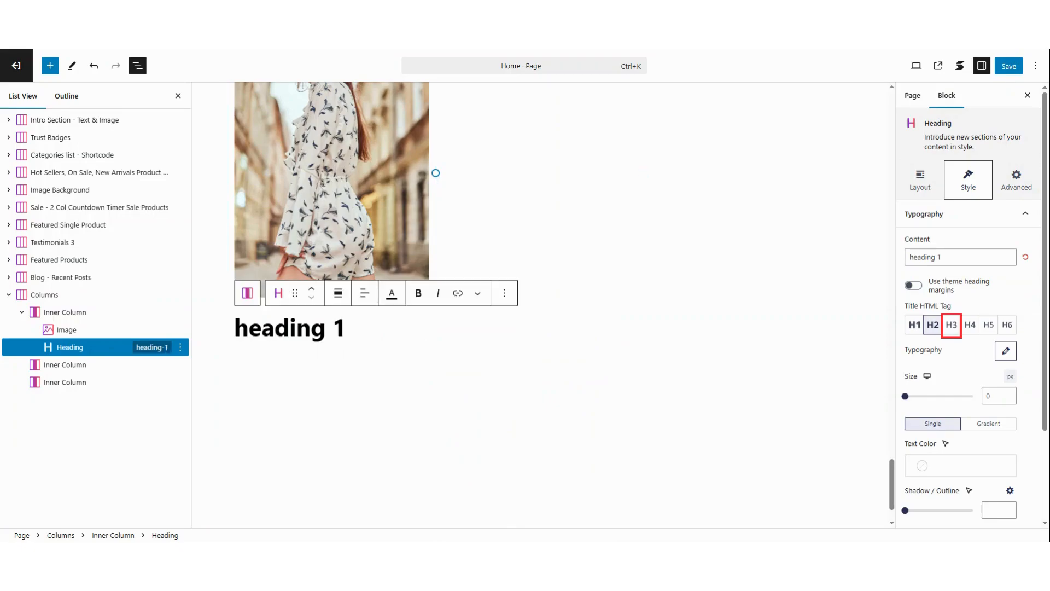
Set the heading's HTML tag to H3 and insert a Stackable Text block below it in the first inner column
left_click(953, 328)
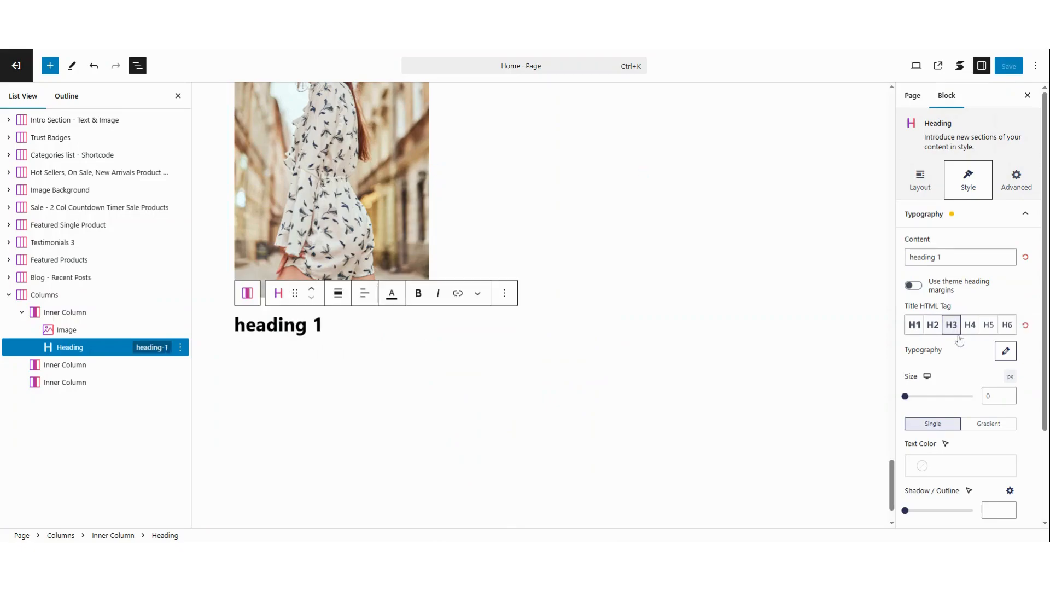
left_click(345, 327)
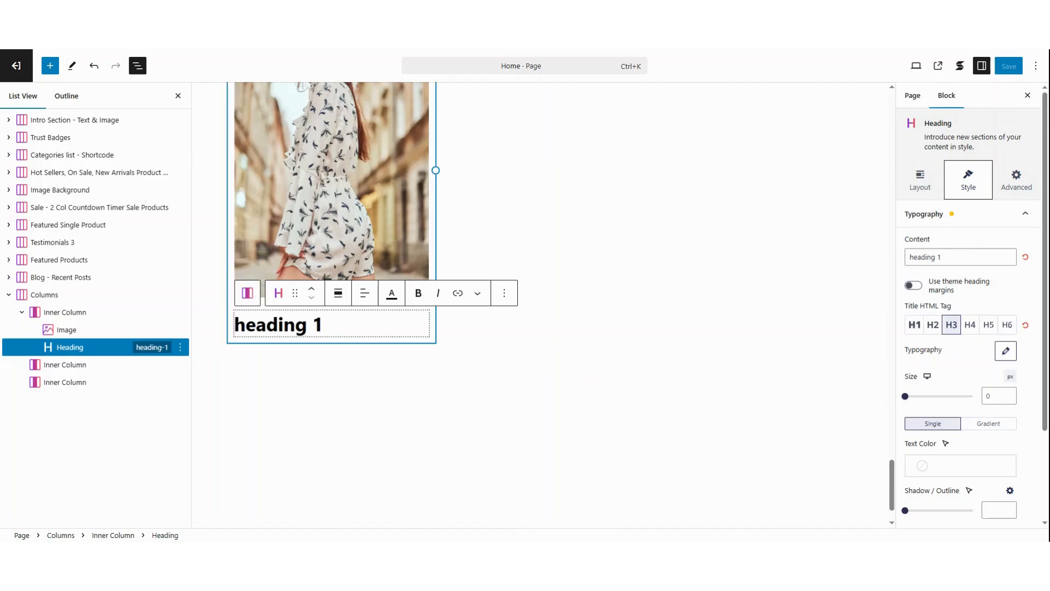
key("Return")
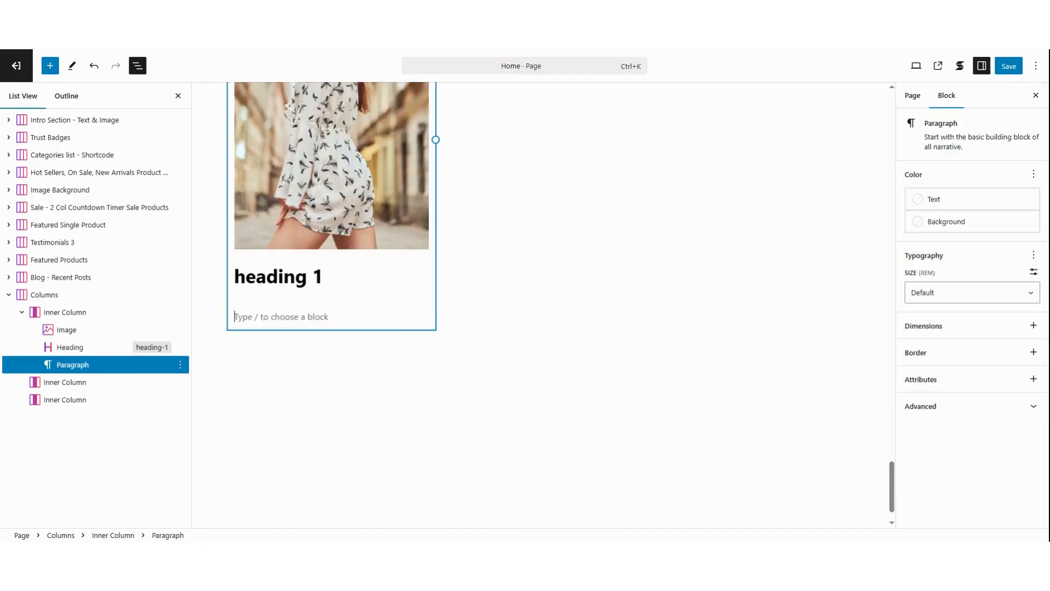
type("/t")
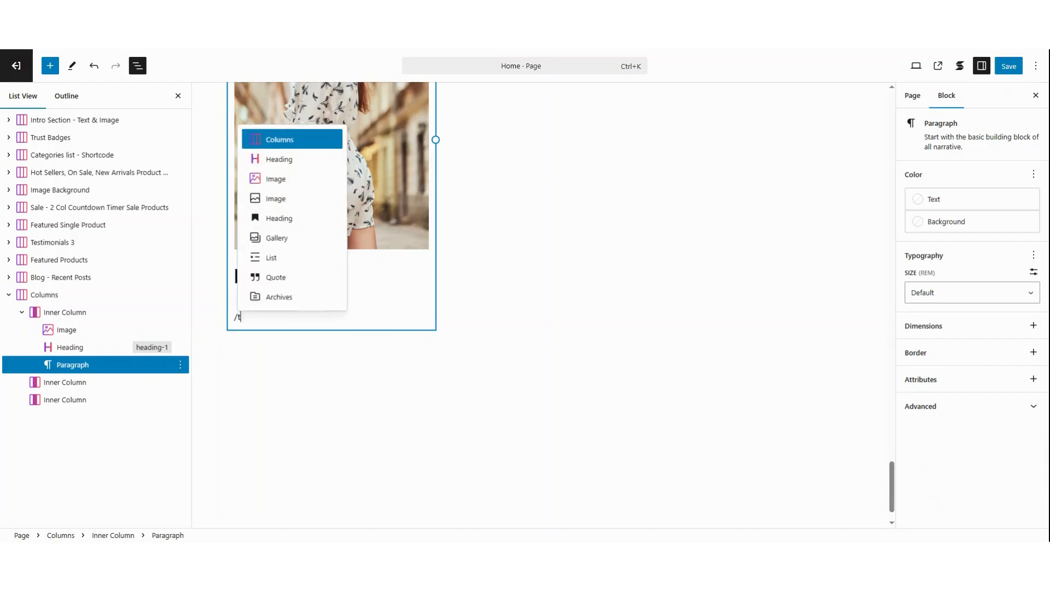
type("ext")
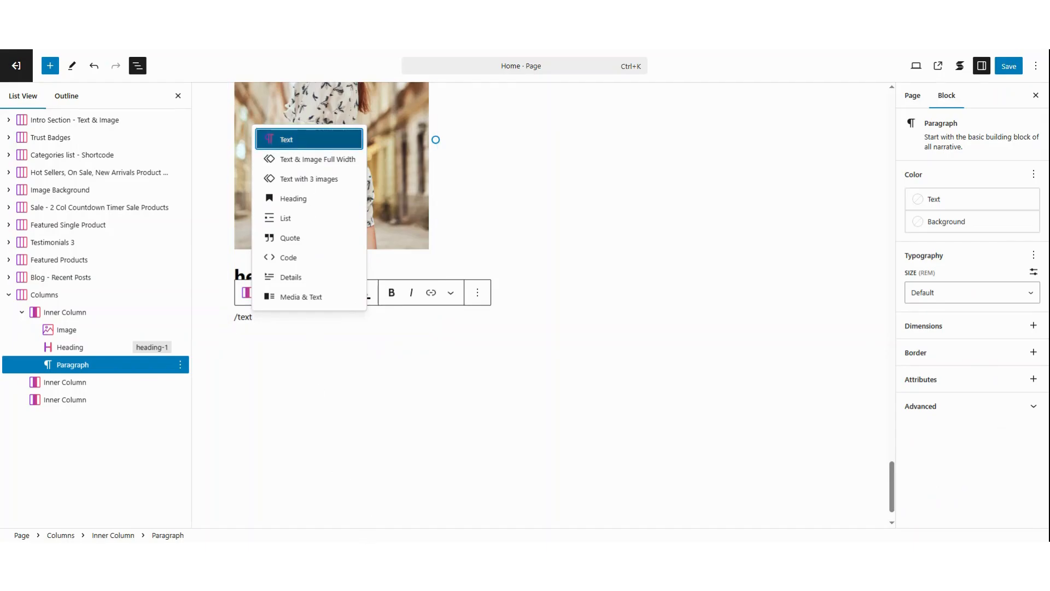
key("Return")
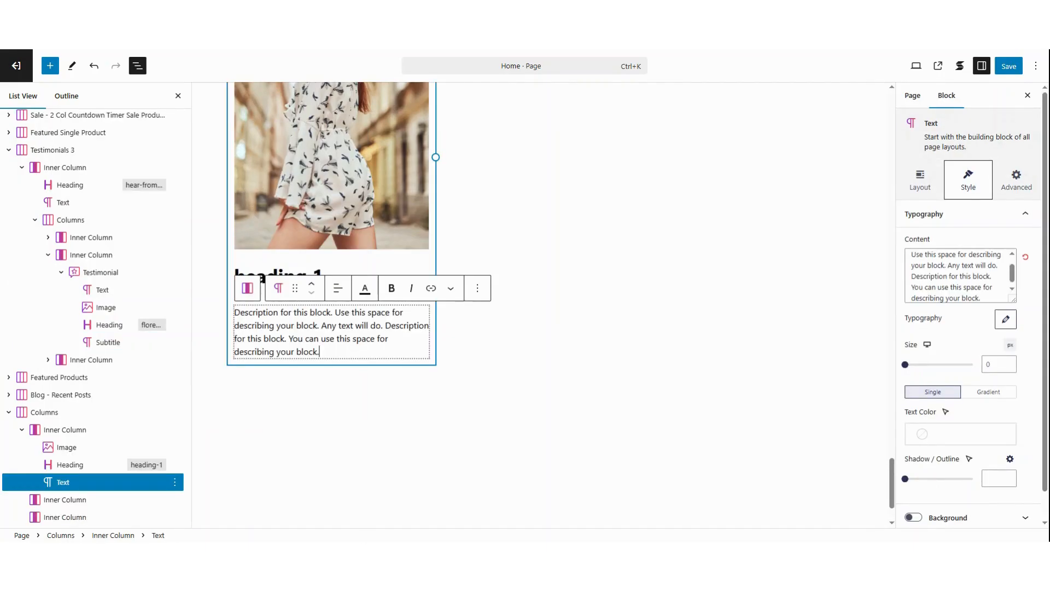
Add a Stackable Button labelled "asdf" below the description text in the first inner column and duplicate it
key("Return")
type("/")
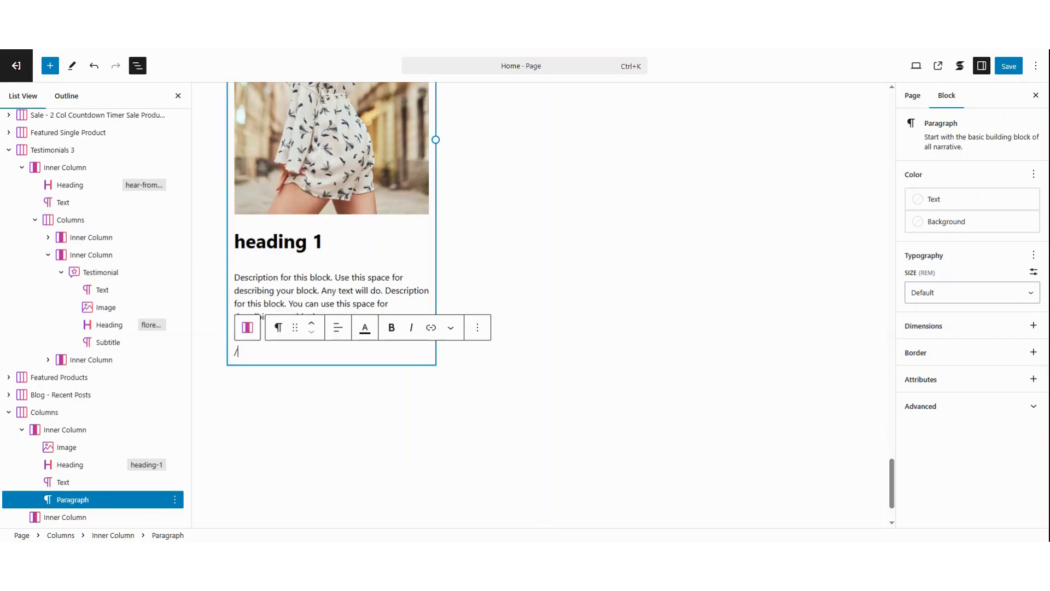
type("b")
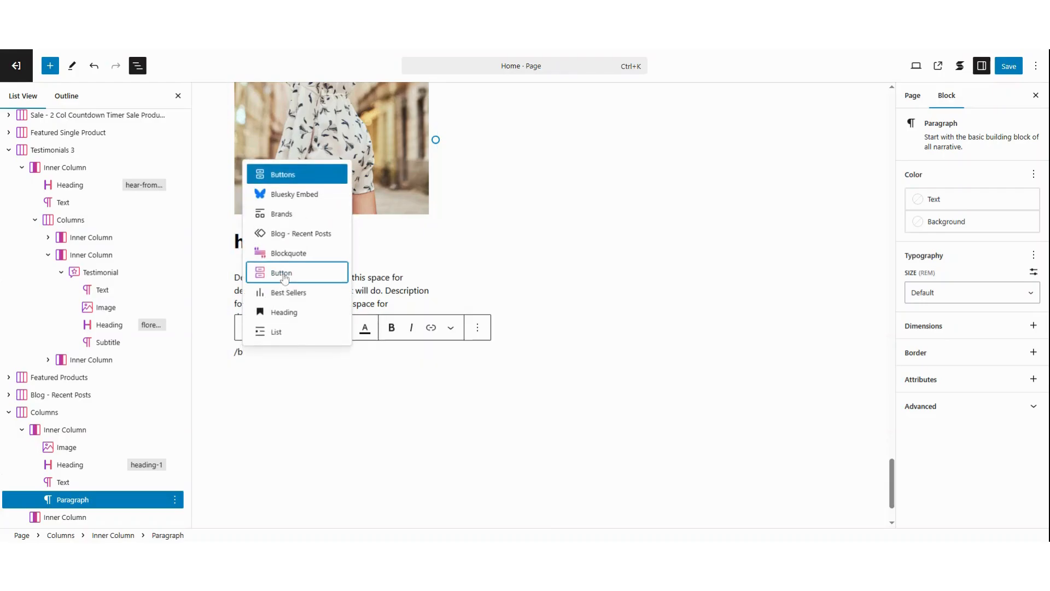
left_click(283, 274)
type("asdf")
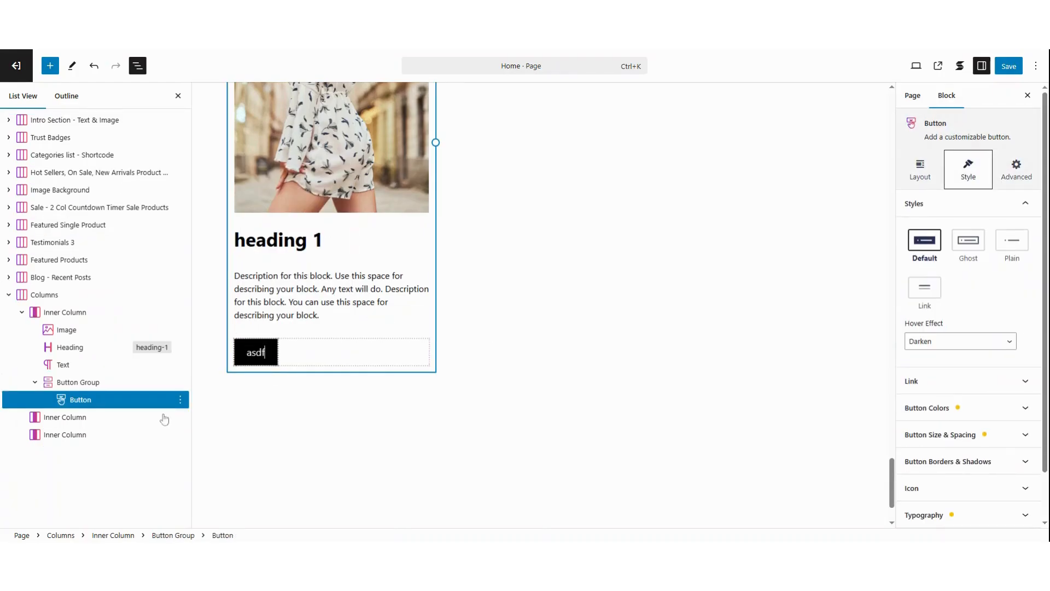
left_click(180, 400)
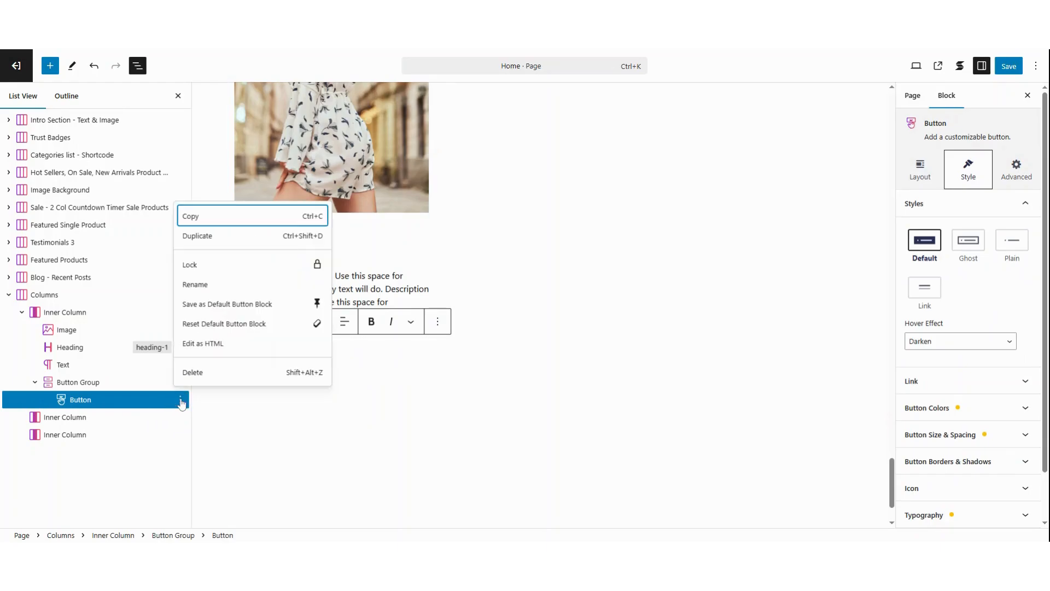
left_click(219, 235)
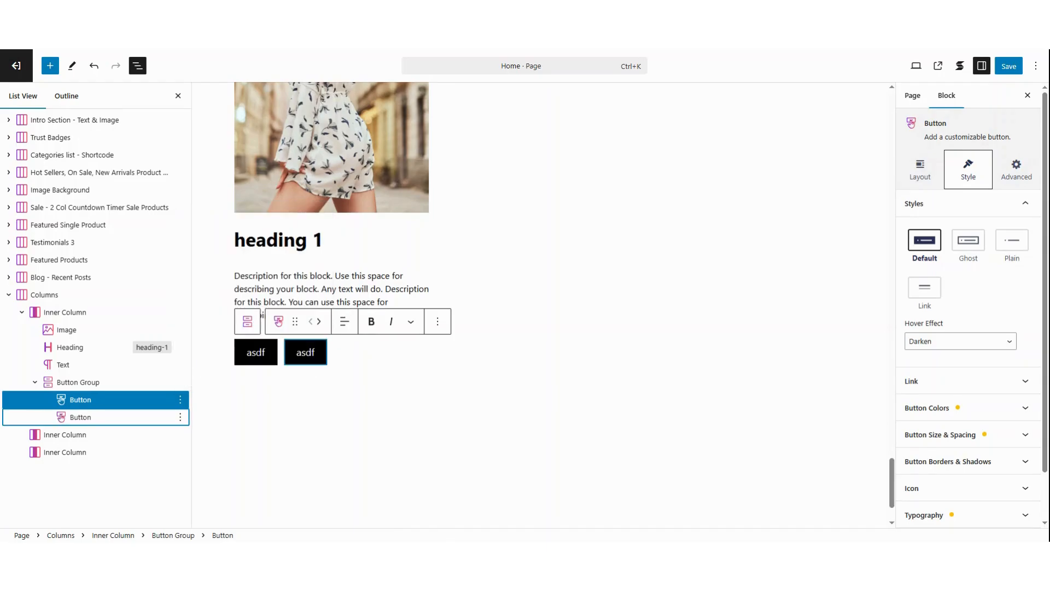
Find the Stackable Icon block by searching for "icon" and insert it into the second inner column
scroll(558, 340, "up", 3)
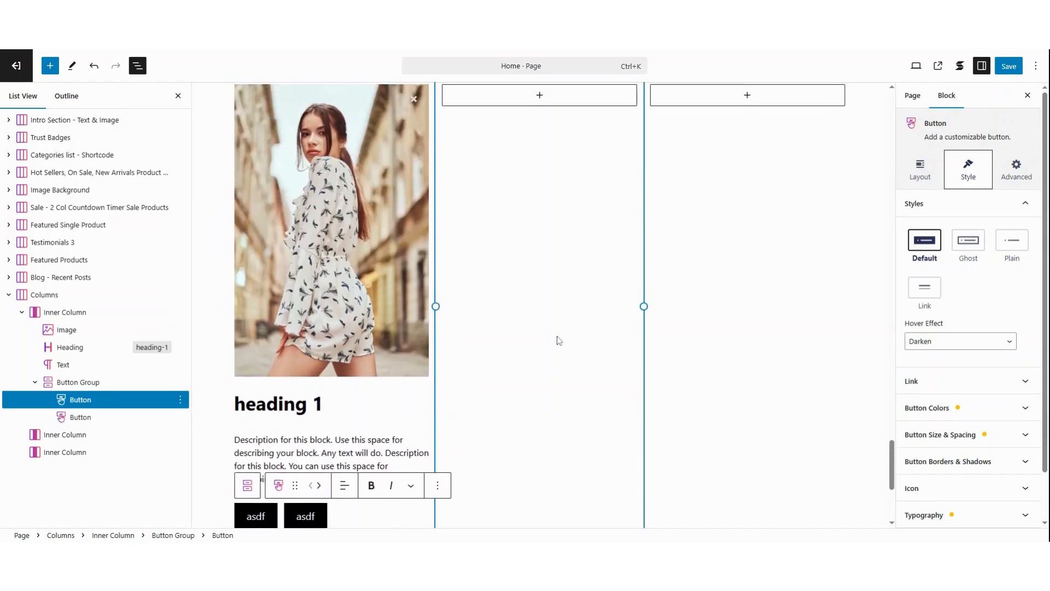
scroll(558, 340, "up", 2)
left_click(538, 209)
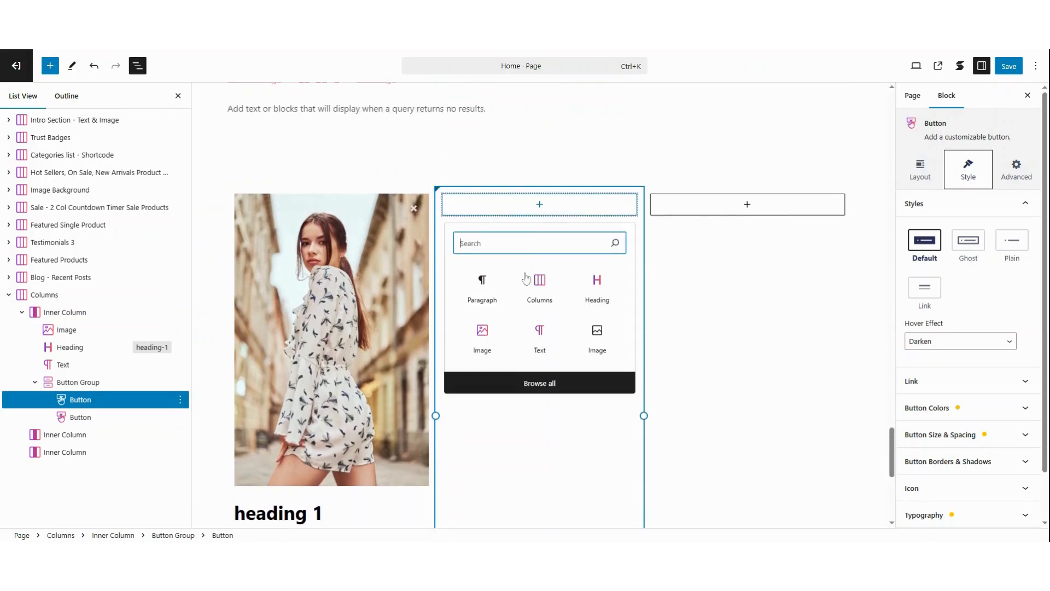
type("i")
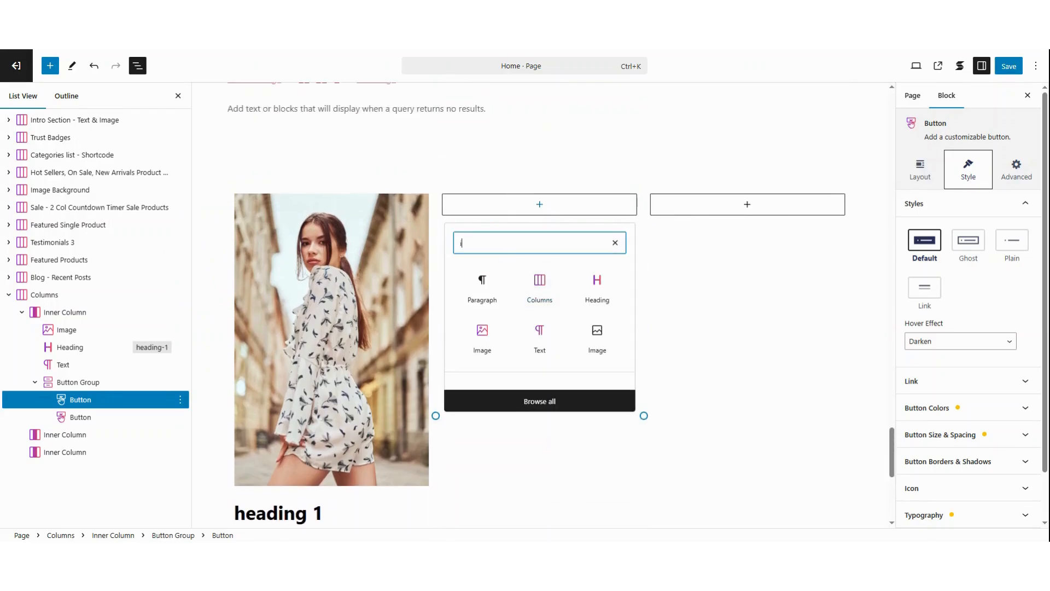
type("con")
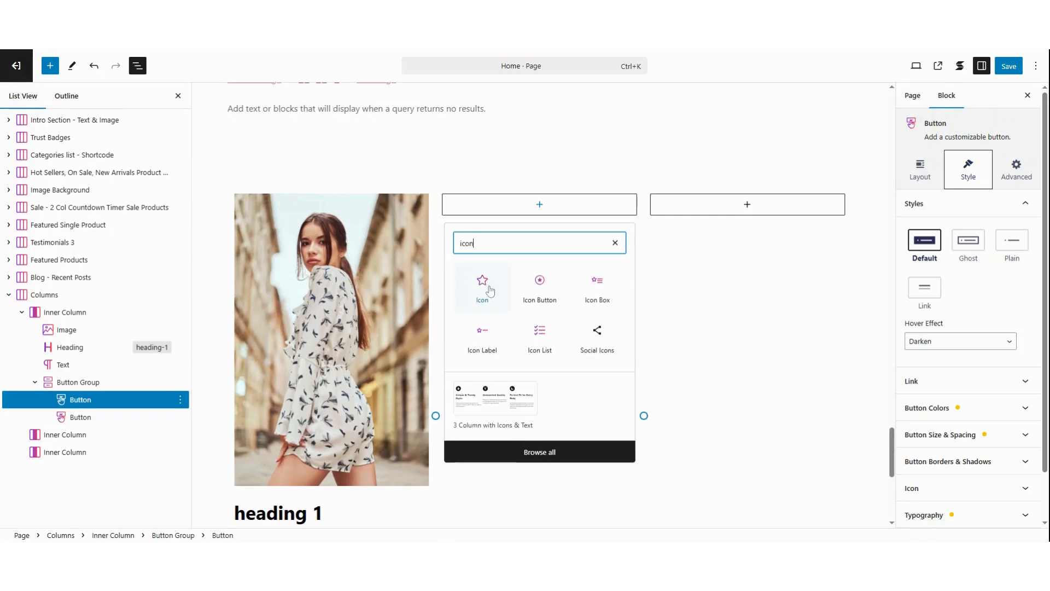
left_click(492, 293)
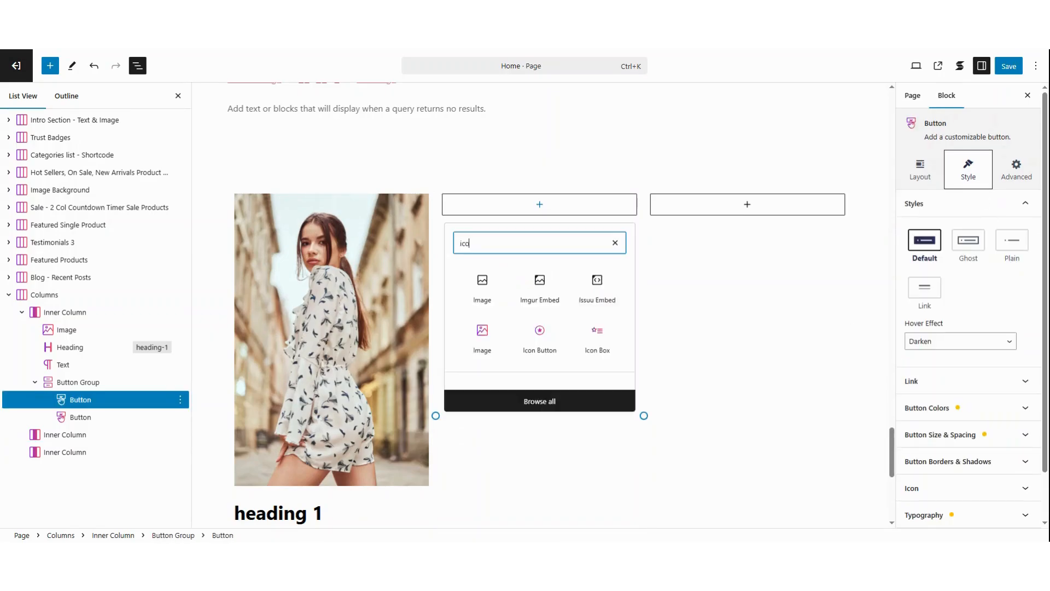
type("n")
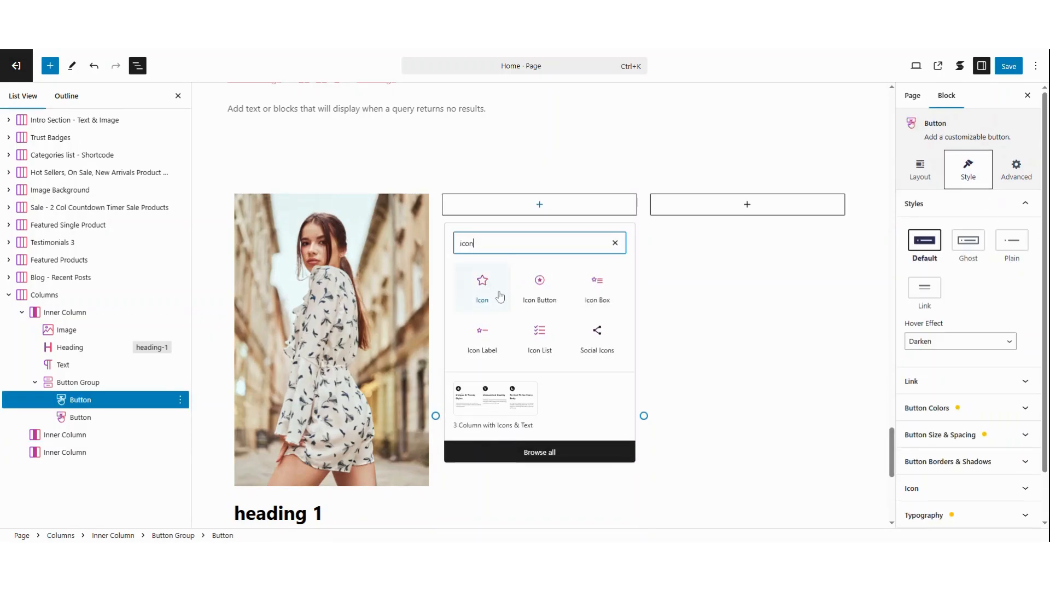
left_click(483, 287)
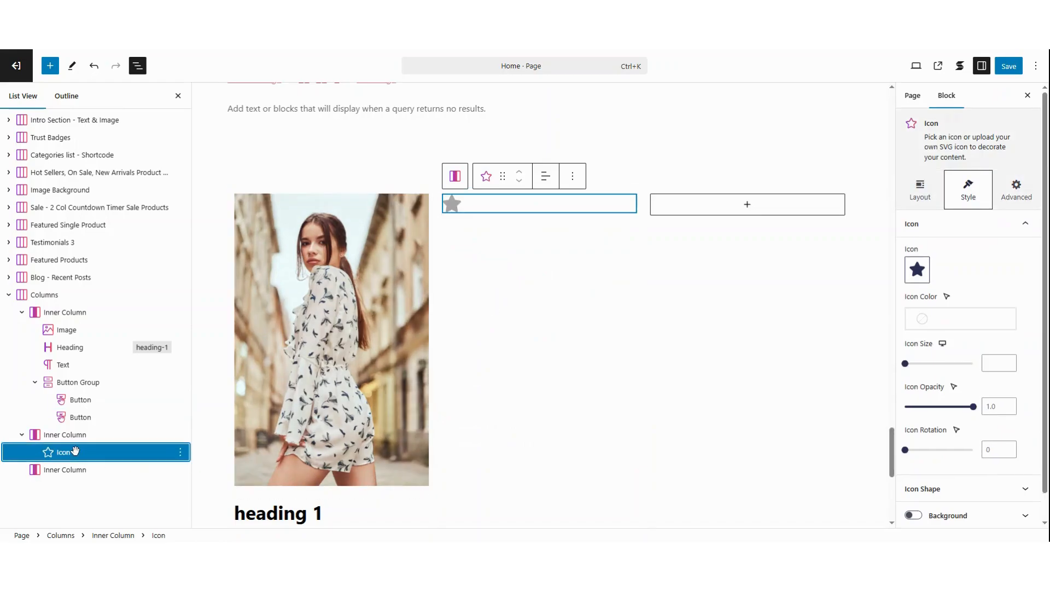
Replace the star with the T-shirt icon by searching for "shirt" and color it with the global Main Brand Color
left_click(922, 272)
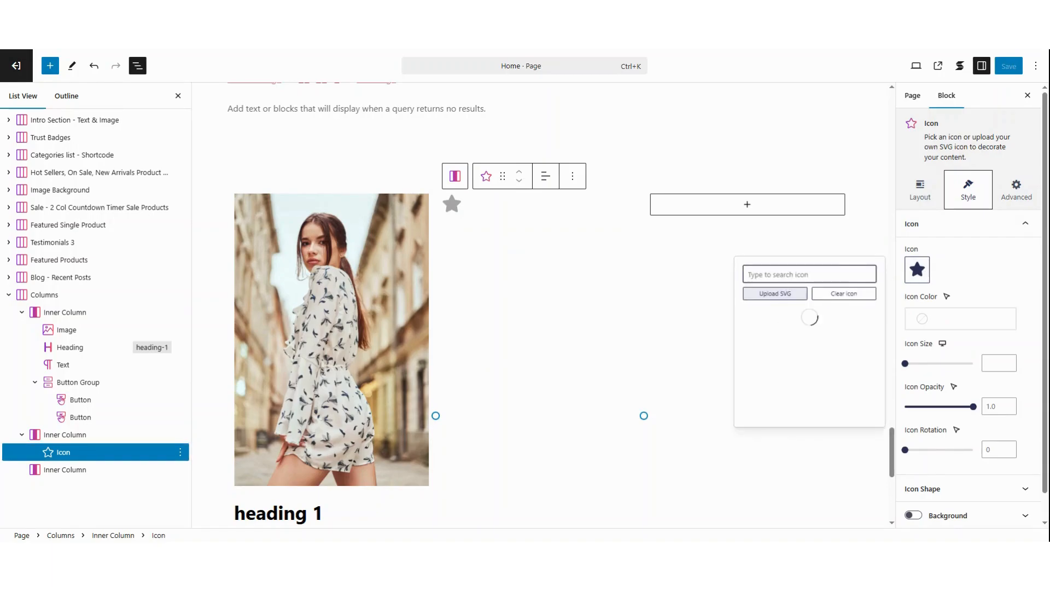
type("shirt")
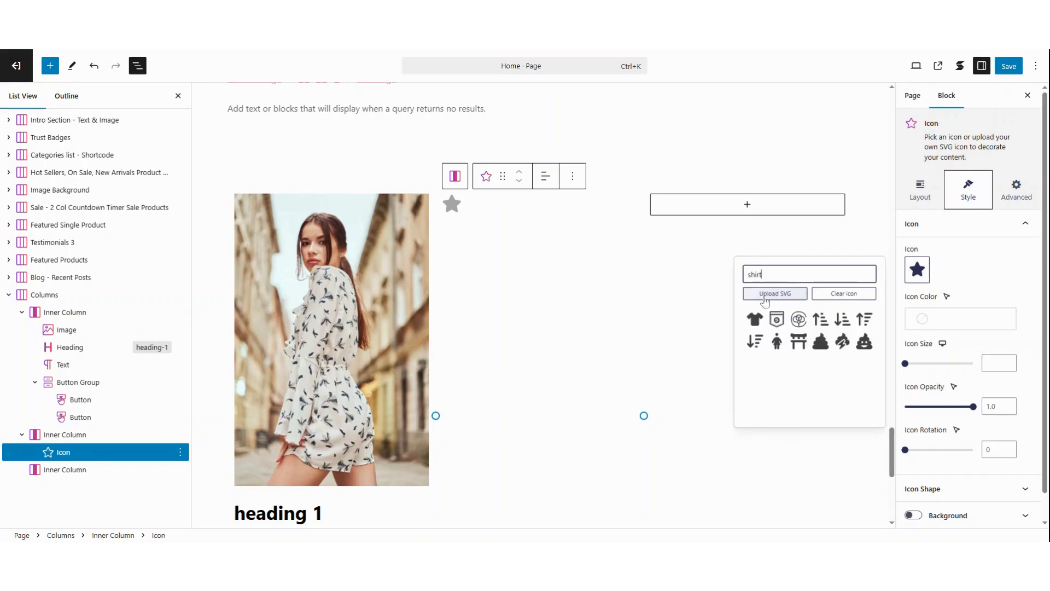
left_click(755, 321)
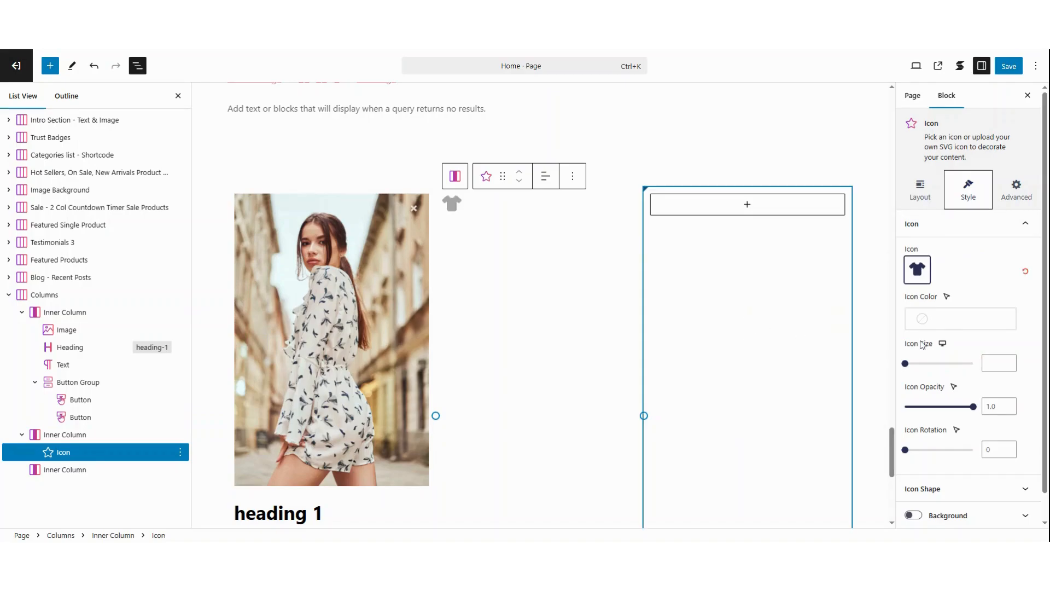
left_click(924, 321)
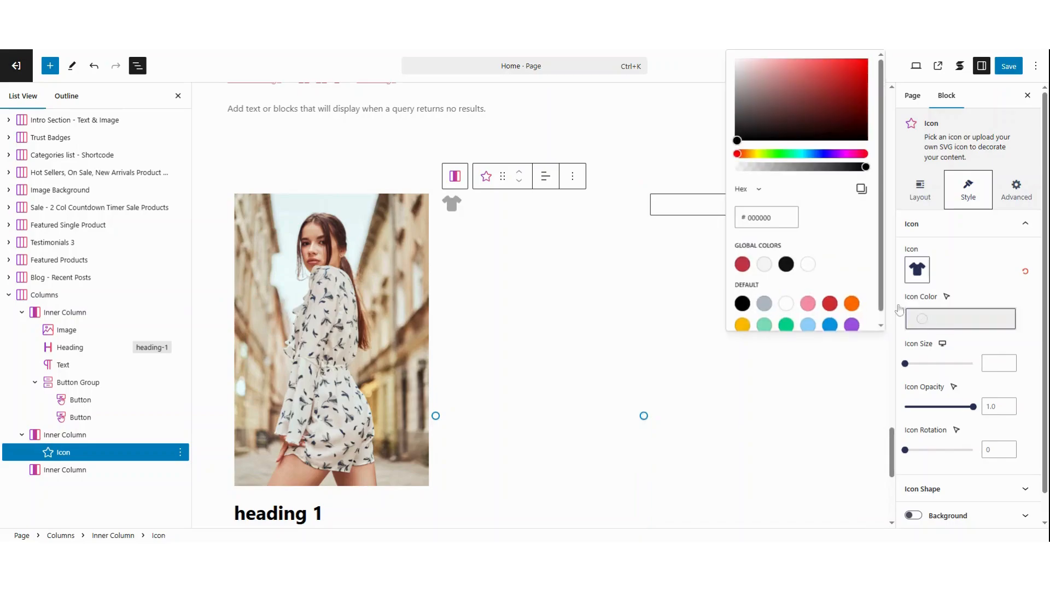
left_click(744, 265)
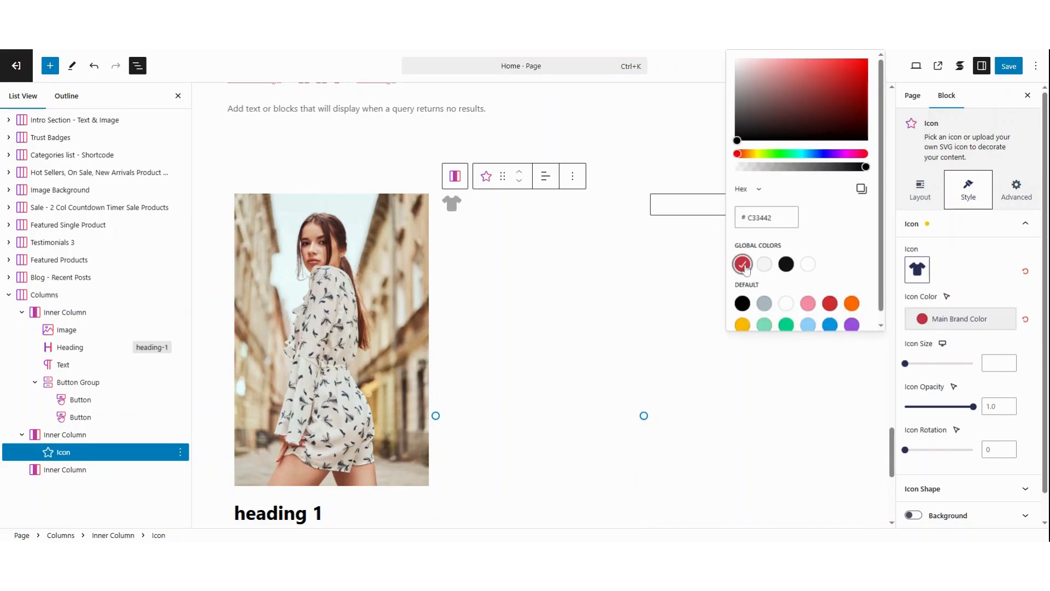
left_click(974, 264)
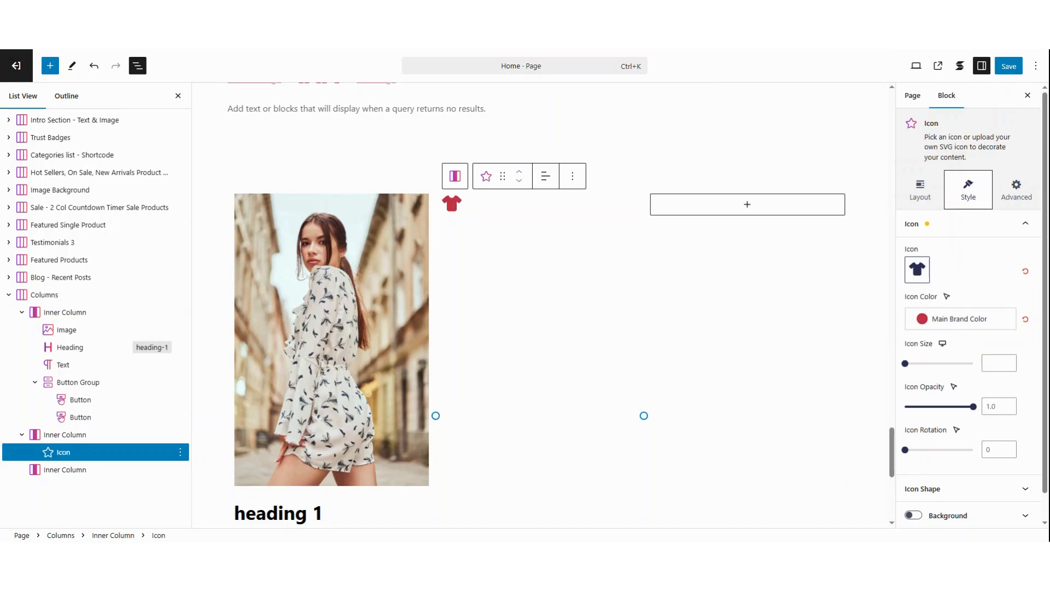
Set the T-shirt icon's size to 100 and its content alignment to center
left_click(998, 363)
type("100")
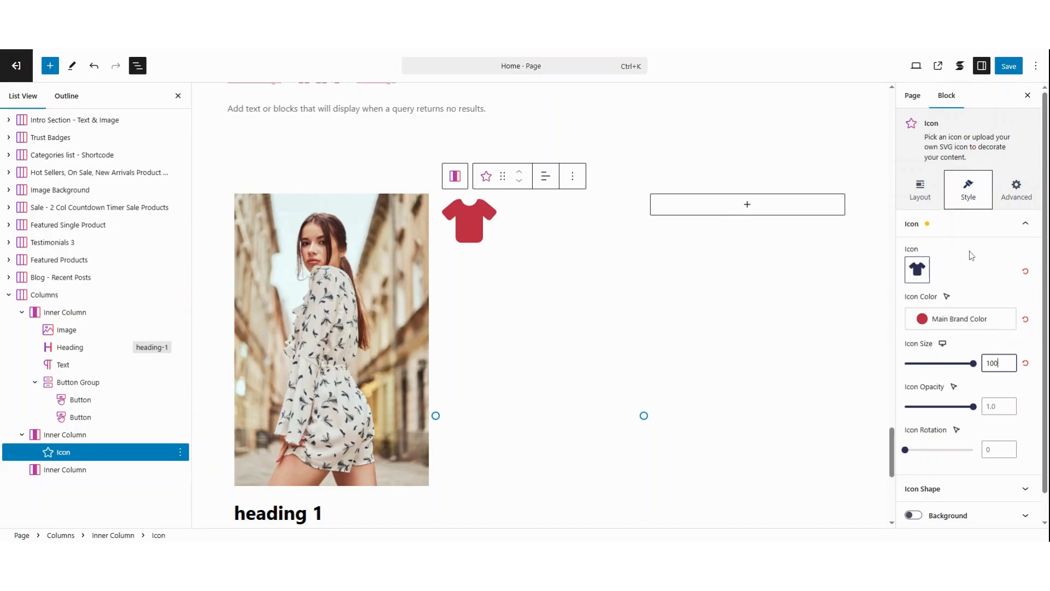
left_click(972, 256)
left_click(921, 189)
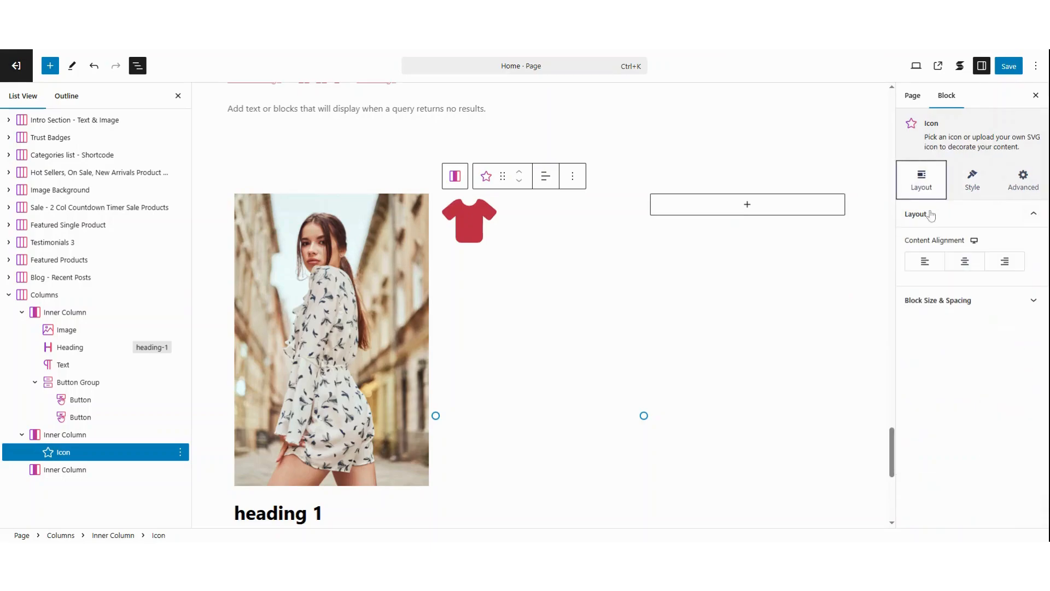
left_click(966, 263)
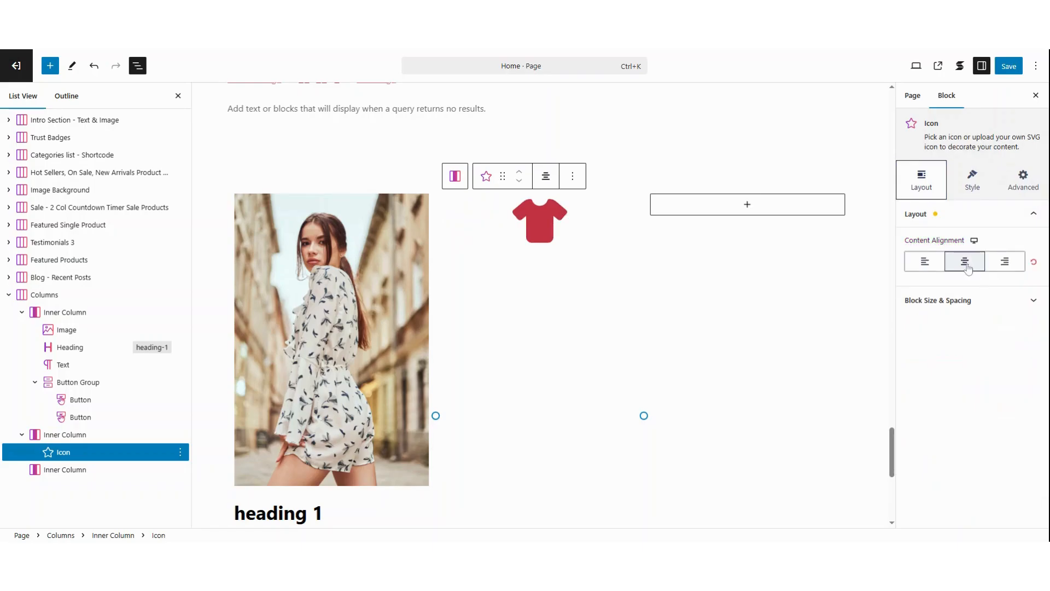
Set the icon block's padding to 50 px on all sides
left_click(968, 301)
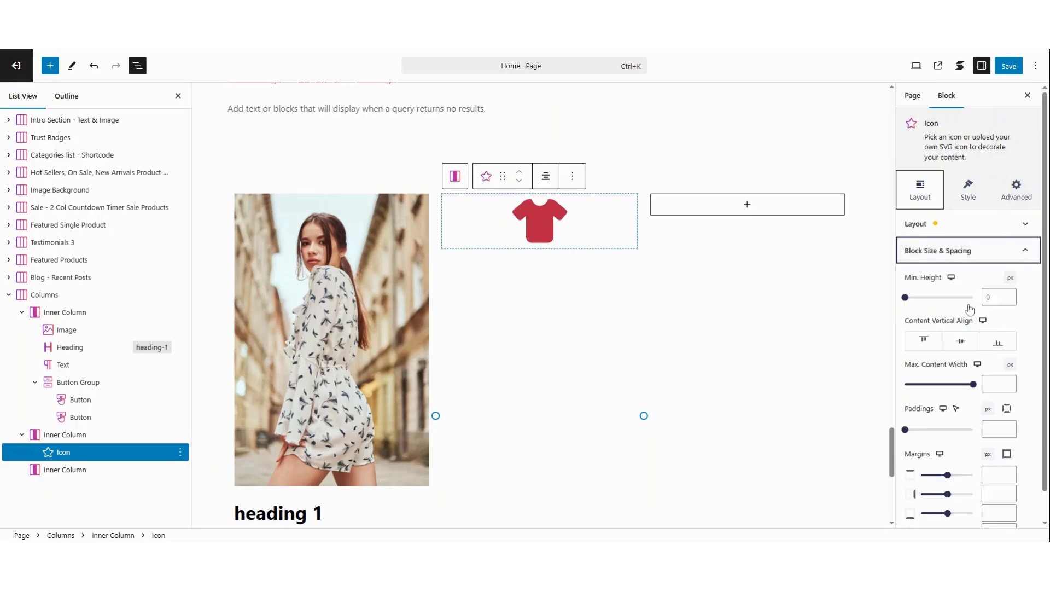
scroll(969, 310, "down", 1)
left_click(961, 311)
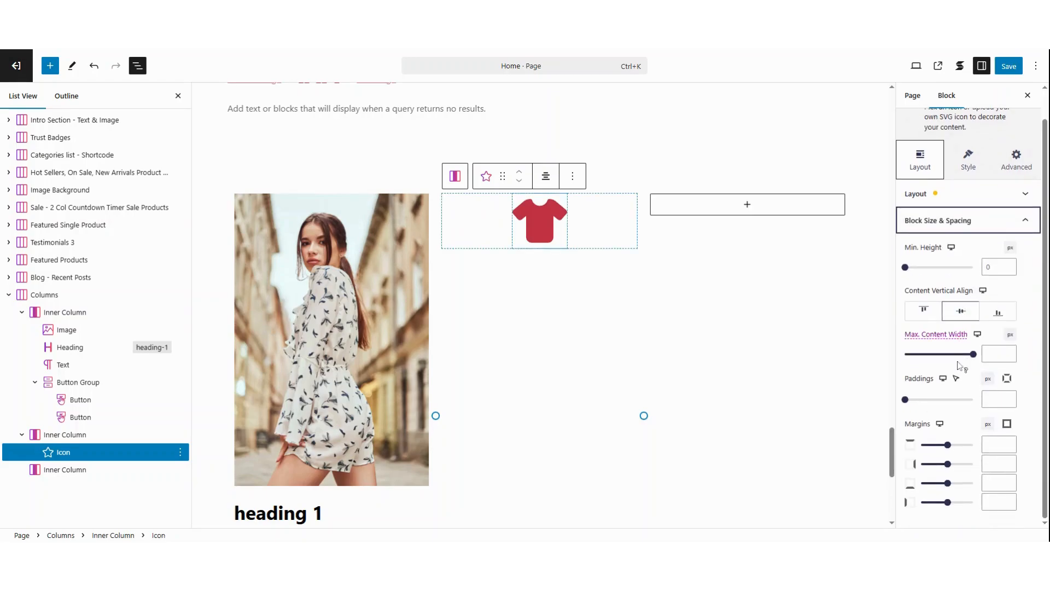
left_click(994, 398)
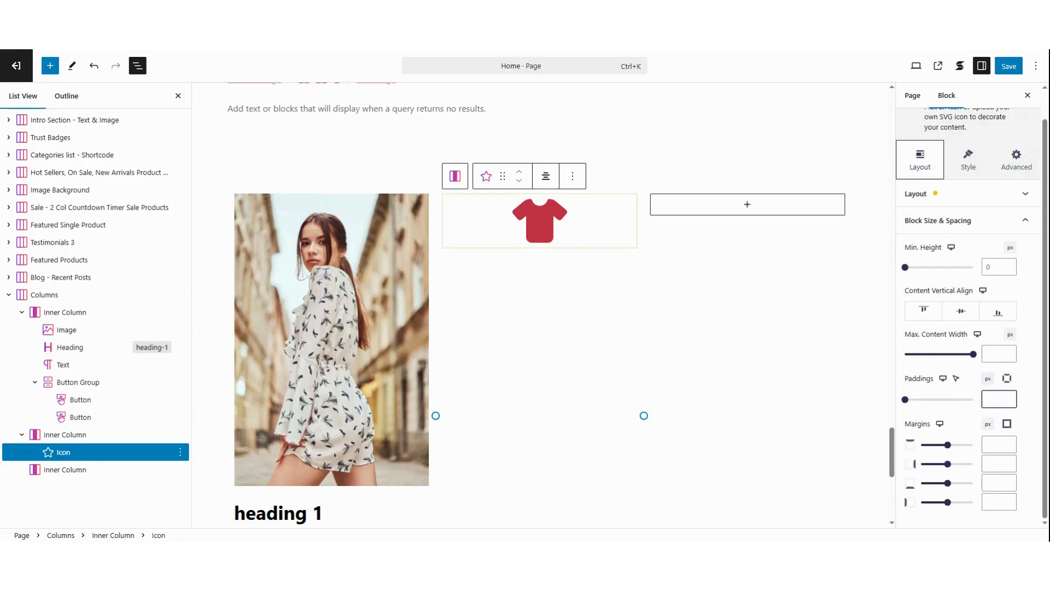
type("50")
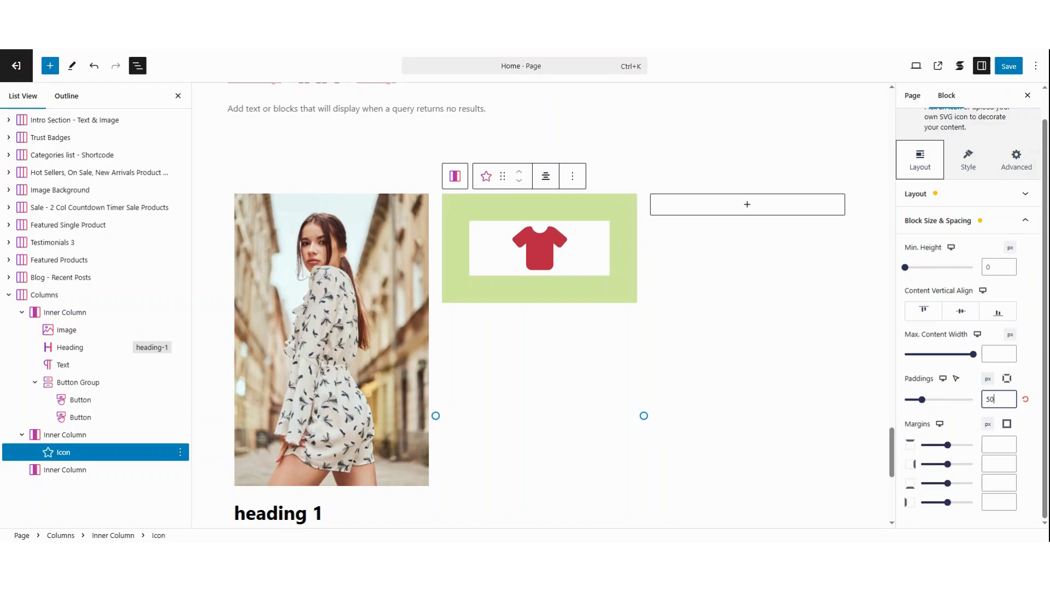
Switch the icon block's paddings to individual sides and clear the right, bottom and left values
left_click(1007, 380)
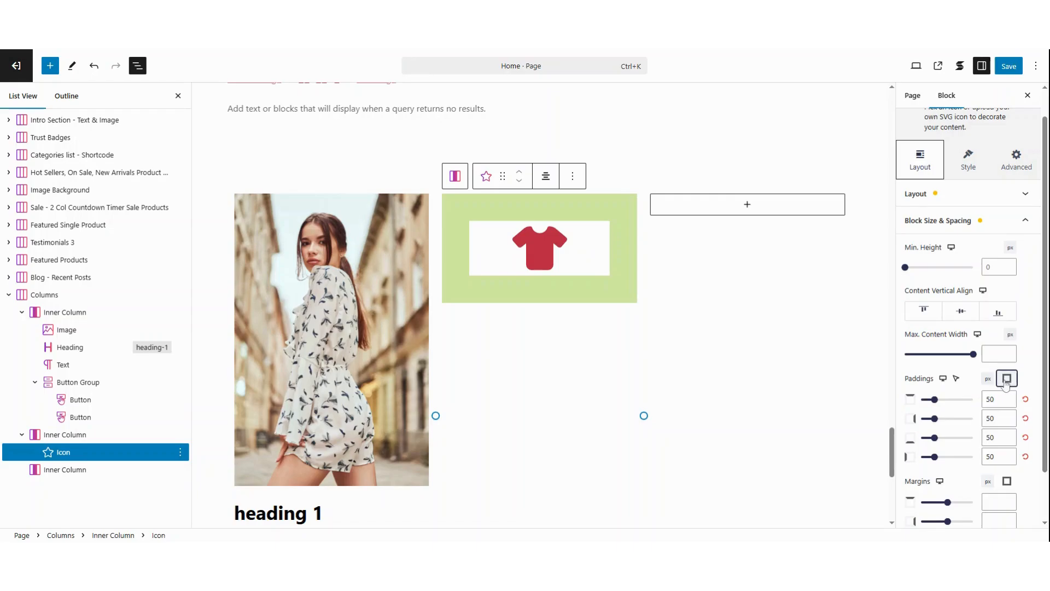
left_click(997, 418)
double_click(997, 418)
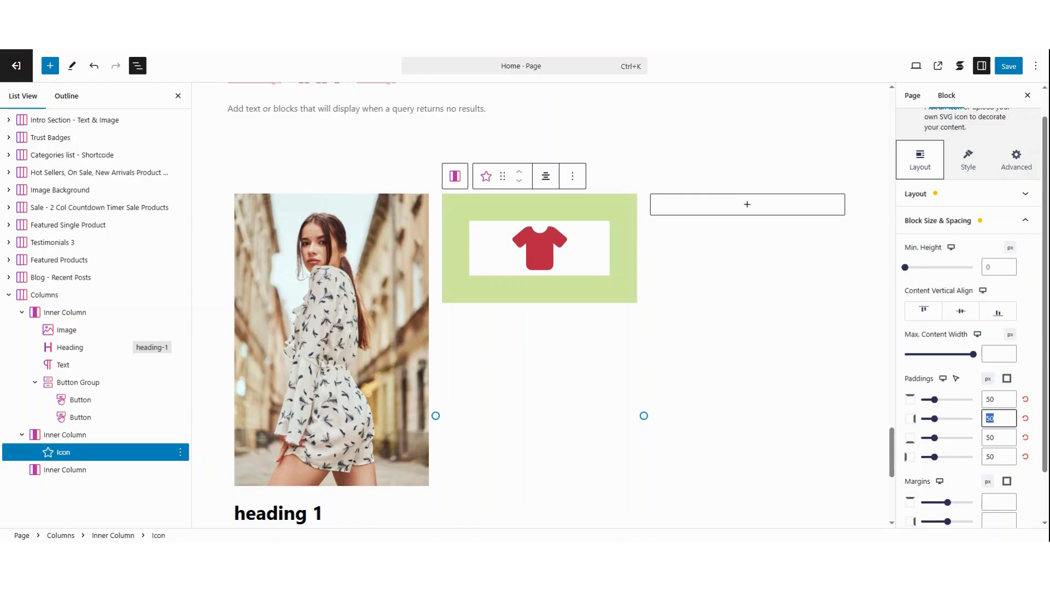
key("BackSpace")
double_click(998, 438)
key("BackSpace")
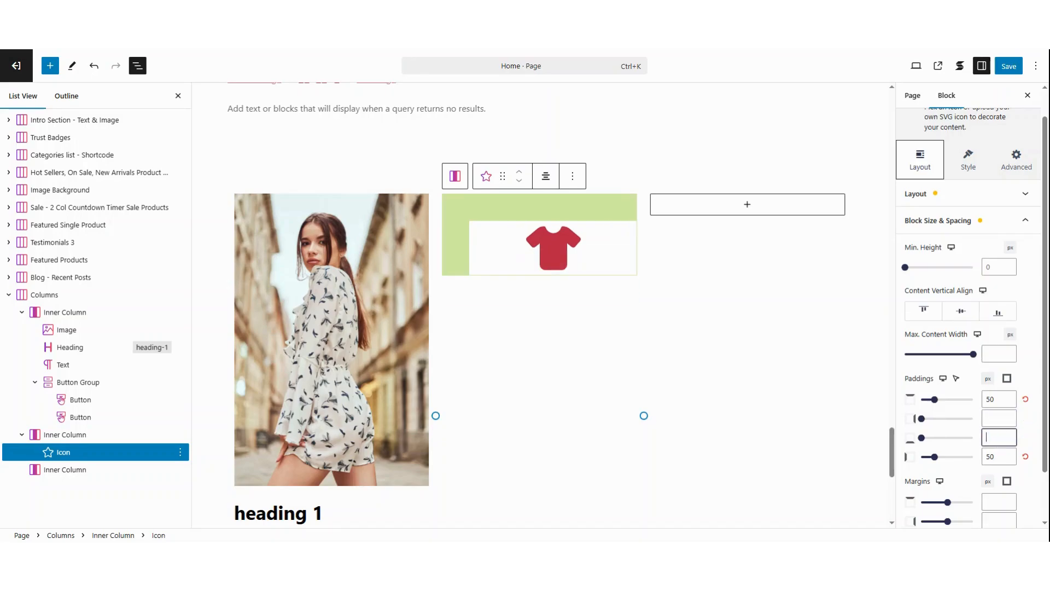
double_click(997, 456)
key("BackSpace")
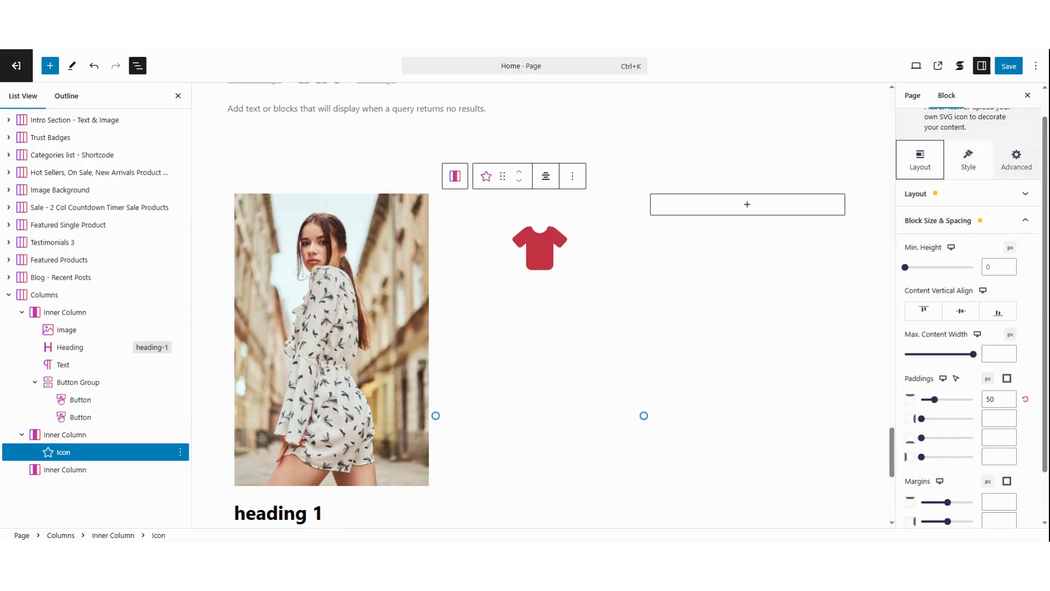
Enable the T-shirt icon block's background and set its color to the global Black
left_click(968, 159)
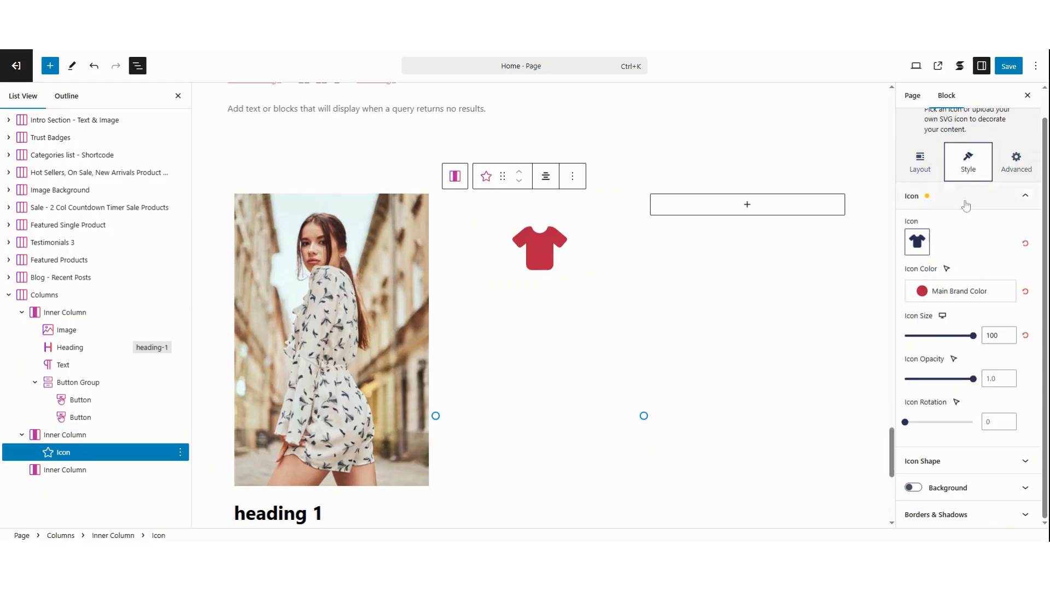
left_click(964, 203)
left_click(919, 268)
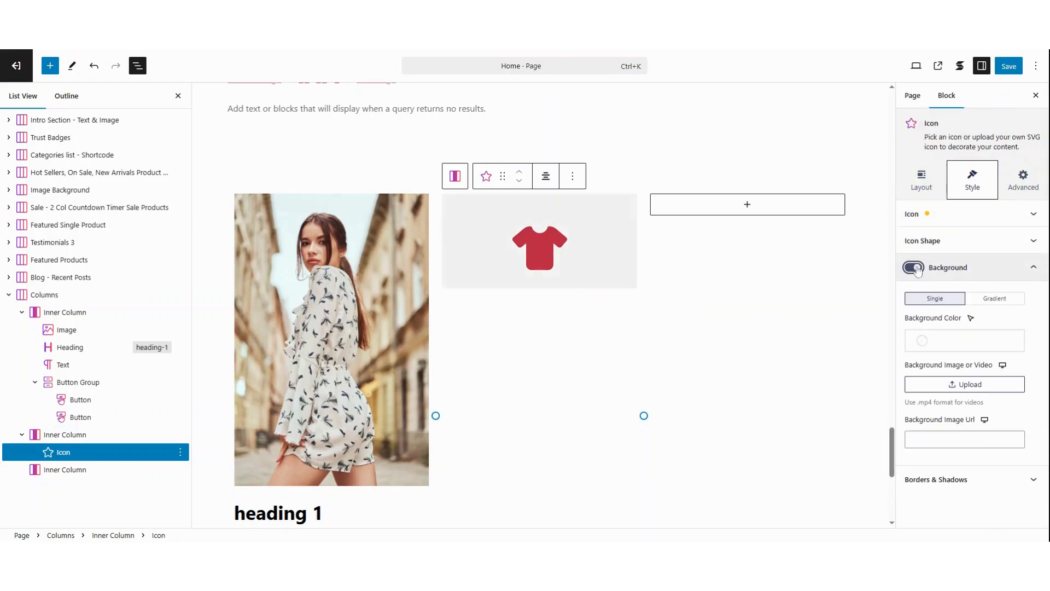
left_click(913, 345)
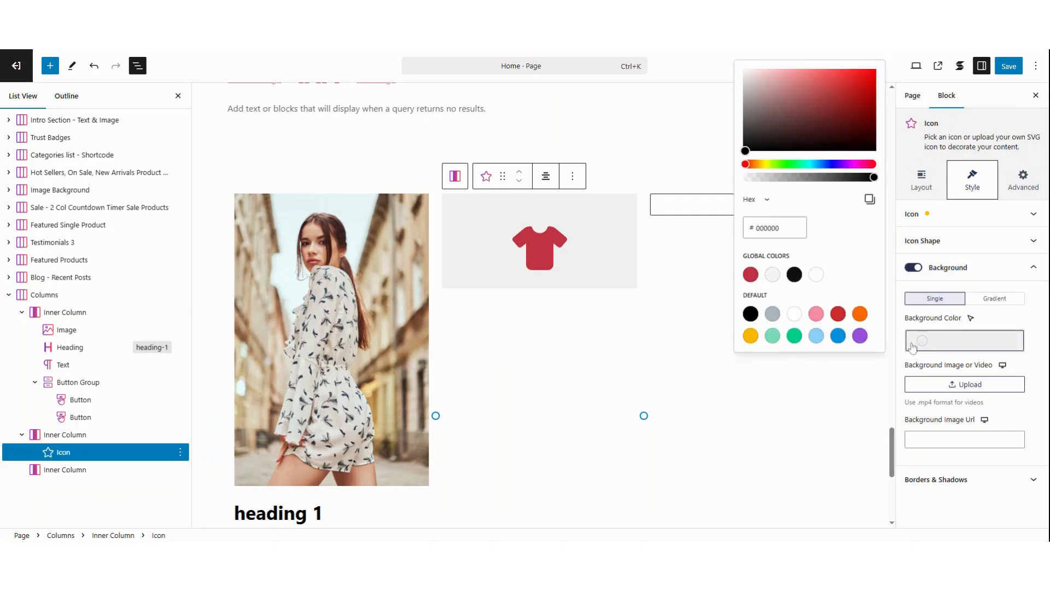
left_click(795, 274)
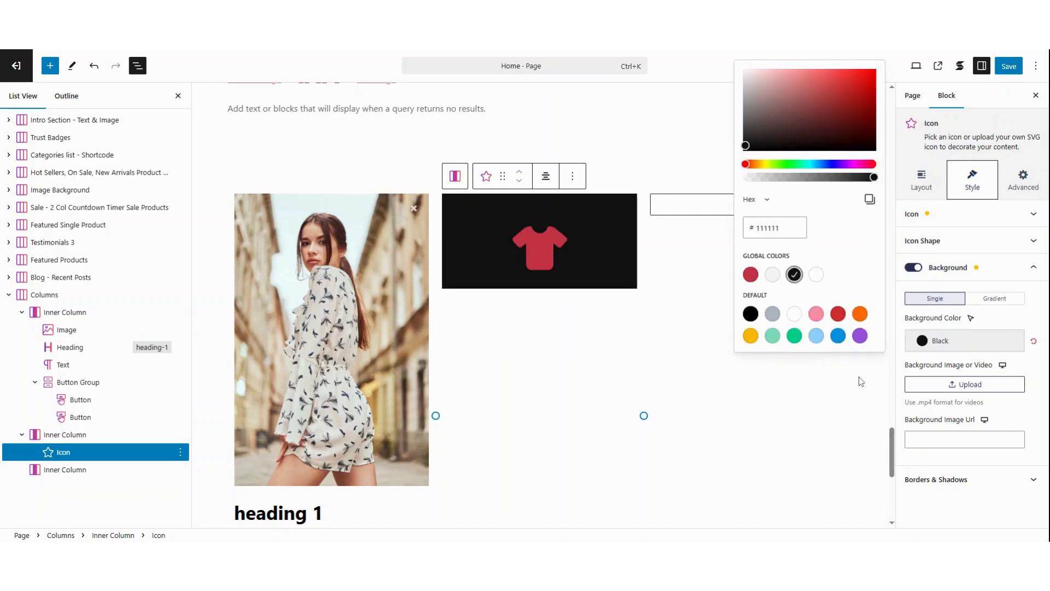
Center the middle inner column vertically through its column alignment
left_click(707, 358)
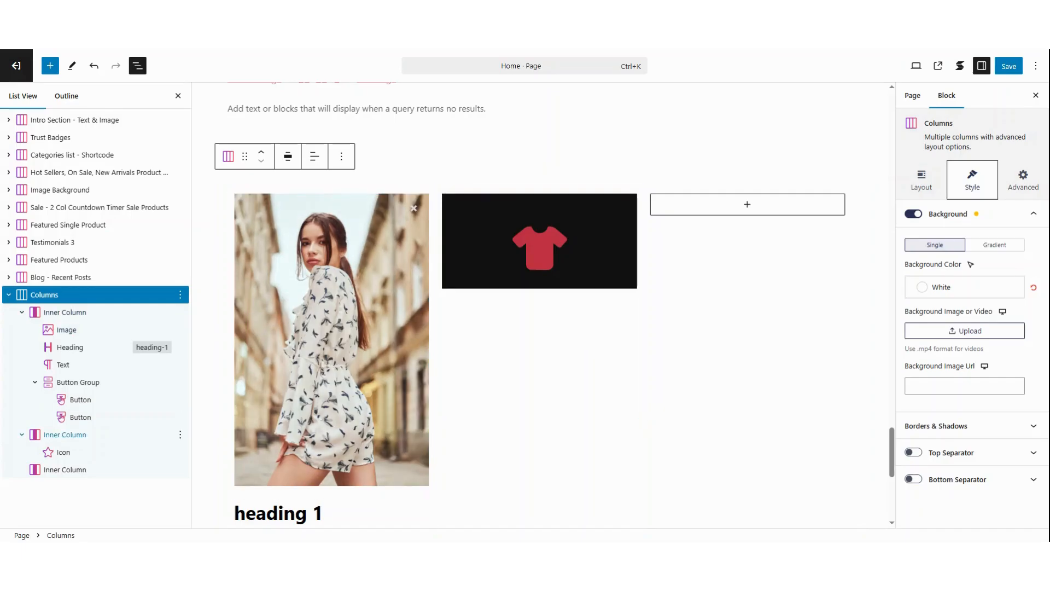
left_click(62, 434)
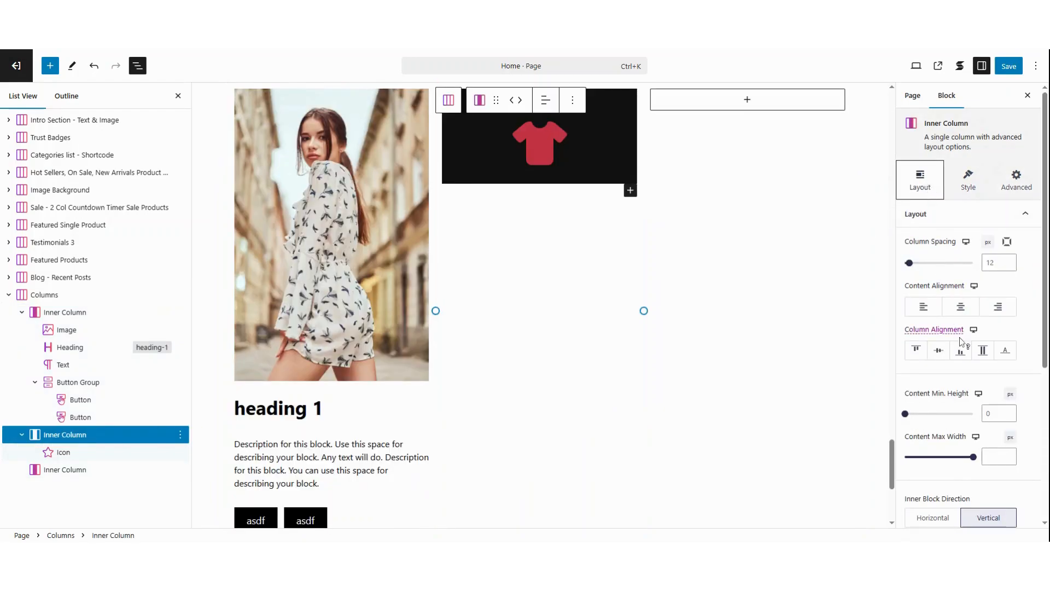
left_click(939, 350)
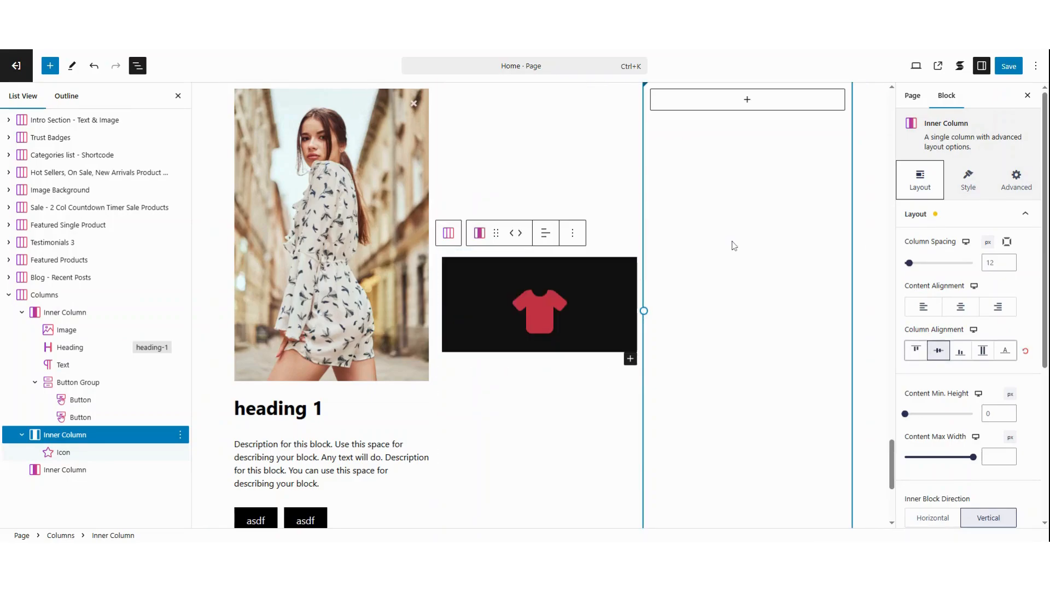
Add a Heading block reading "Heading 2" to the empty third column
left_click(748, 101)
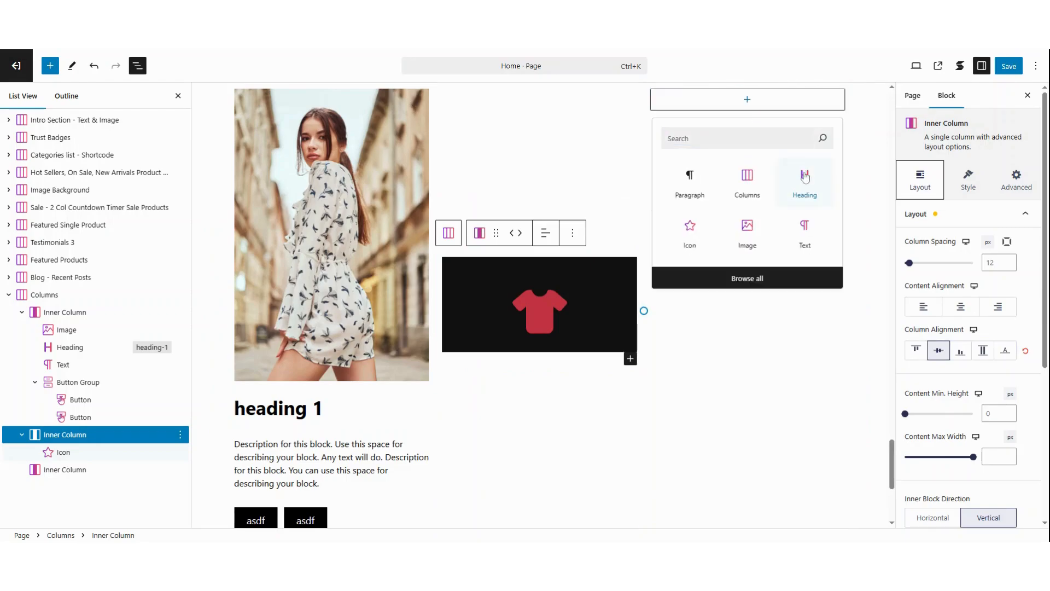
left_click(805, 176)
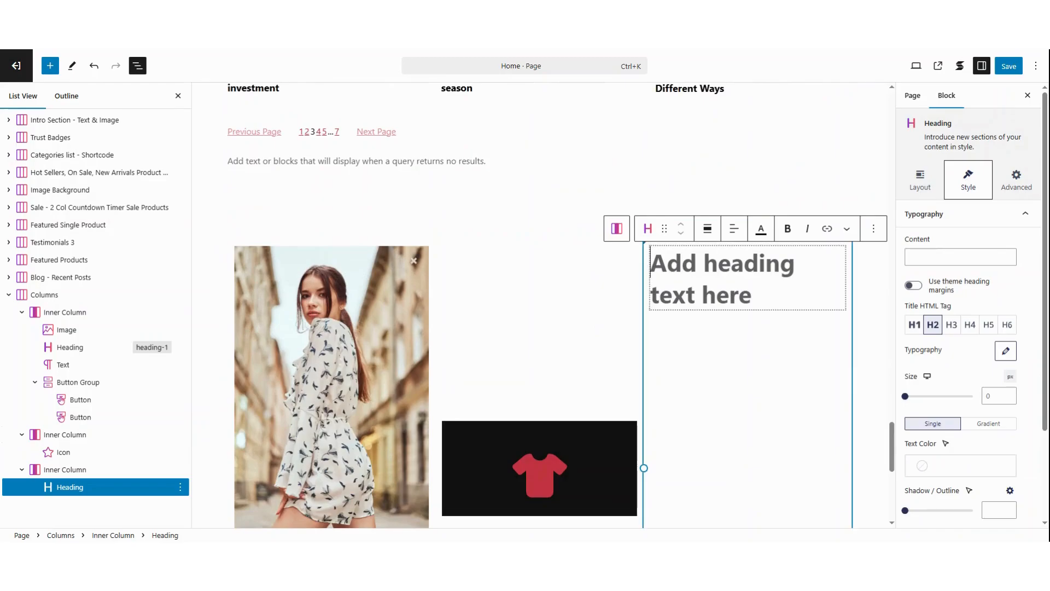
type("Heading")
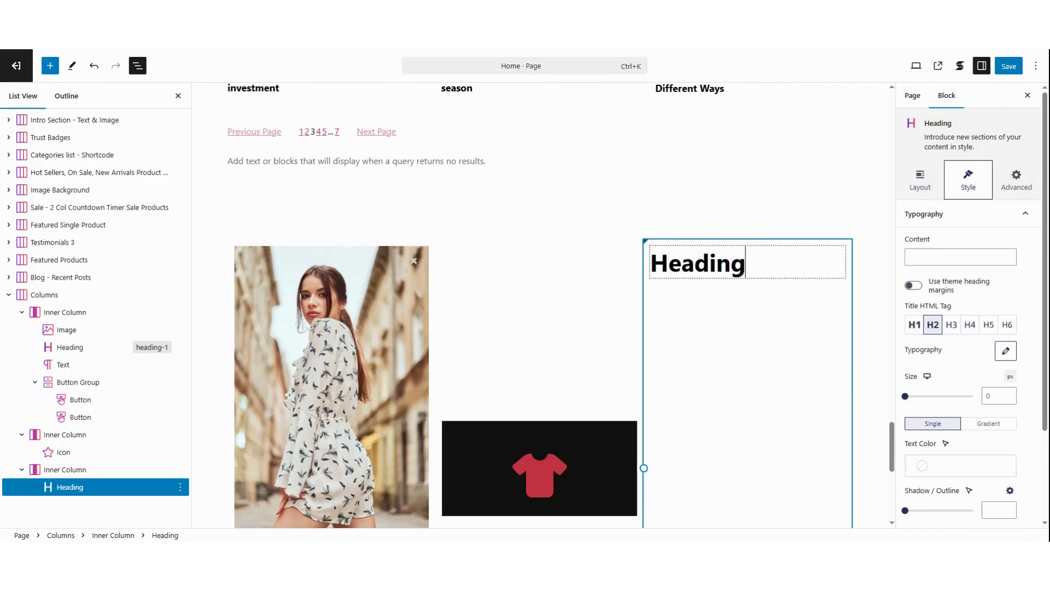
type(" 2")
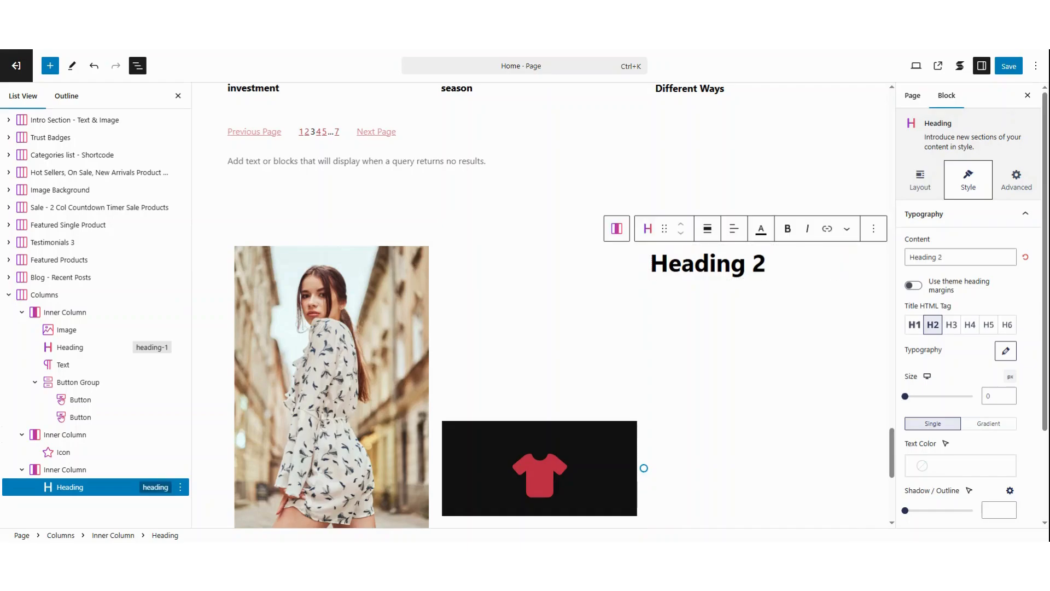
scroll(547, 306, "down", 2)
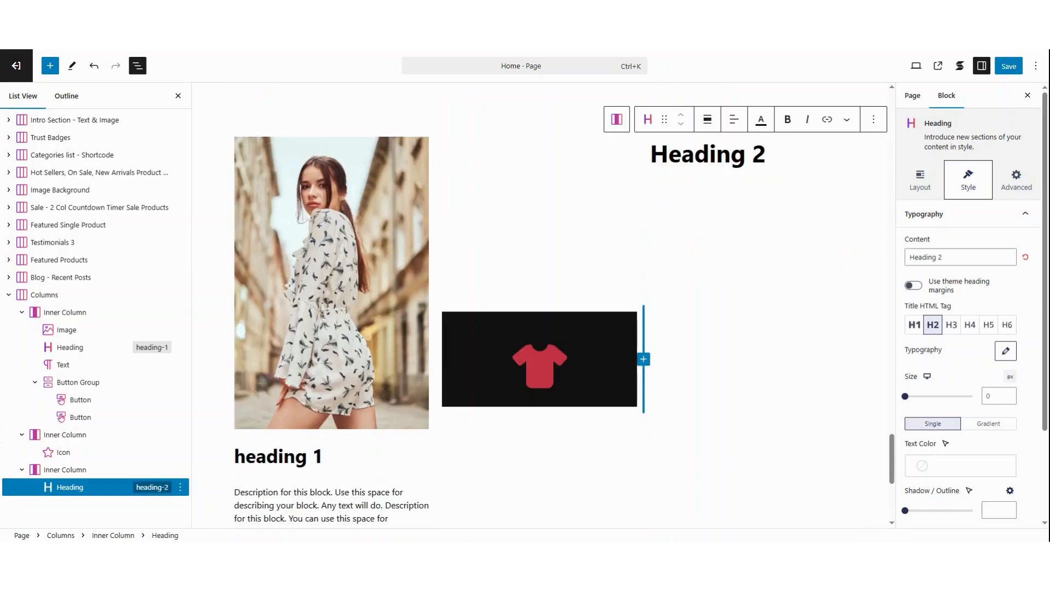
Add a Stackable Text block below Heading 2 and fill it with the same placeholder description as the first column
key("Return")
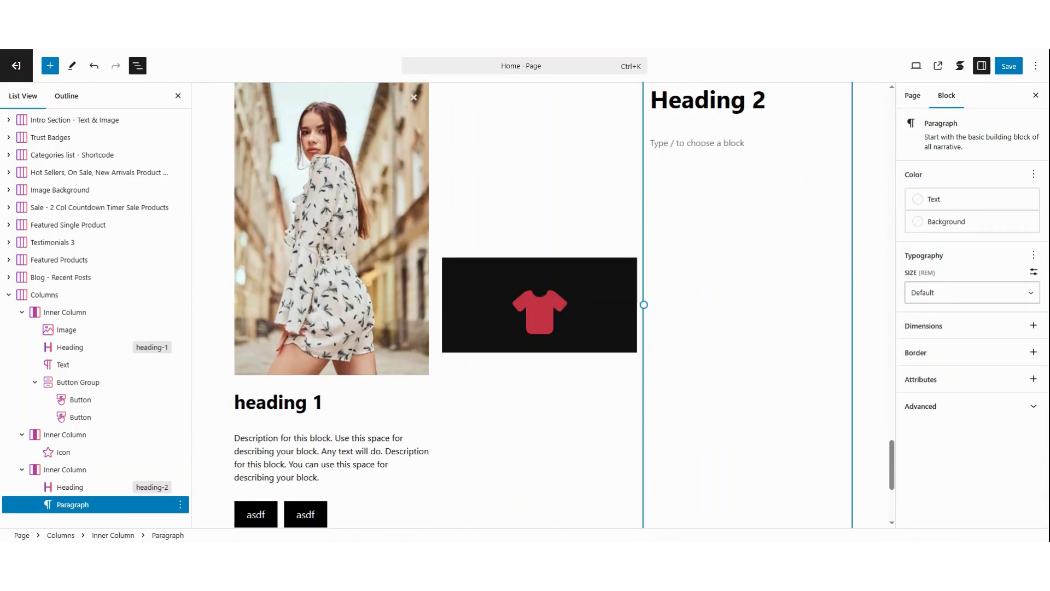
type("/text")
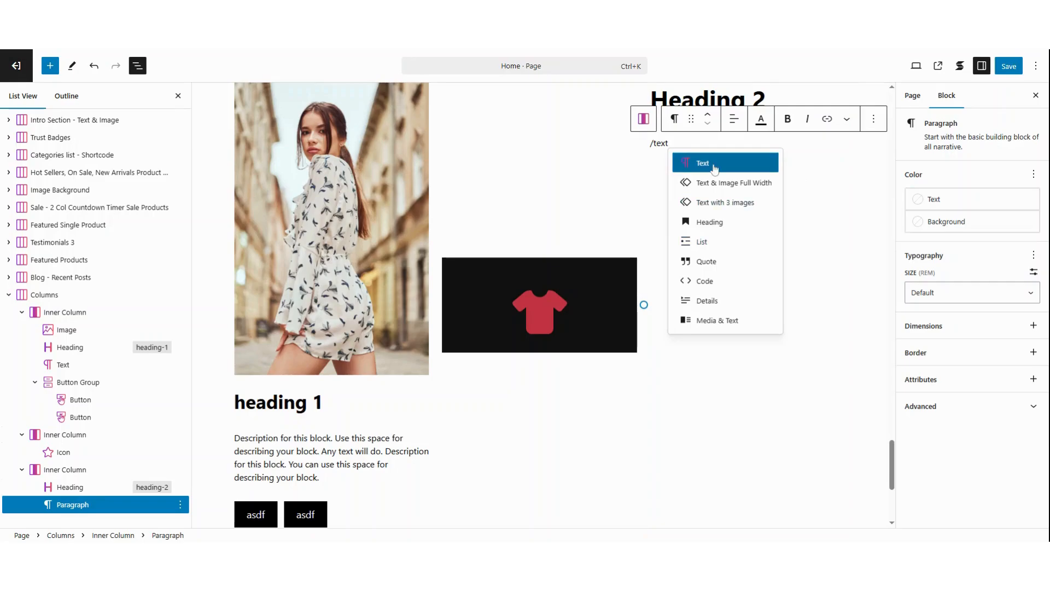
key("Return")
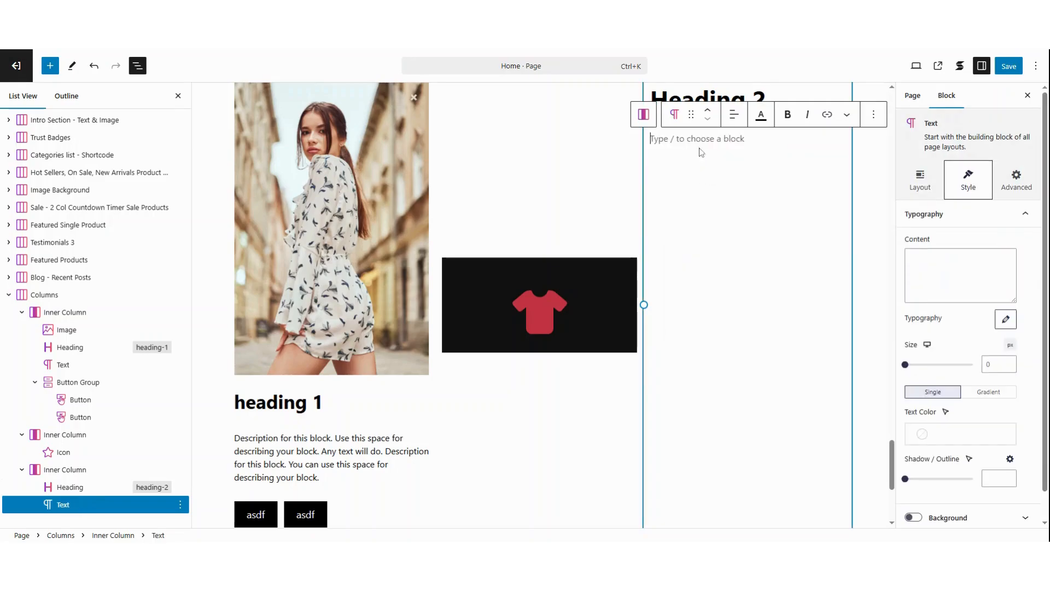
type("Description for this block. Use this space for describing your block. Any text will do. Description for this block. You can use this space for describing your block.")
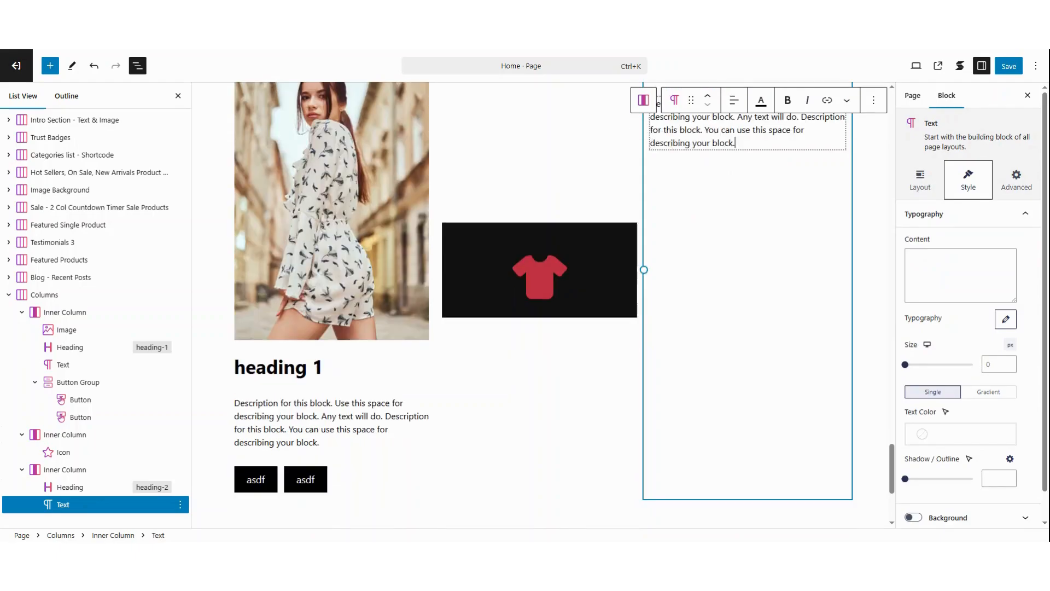
scroll(664, 413, "up", 3)
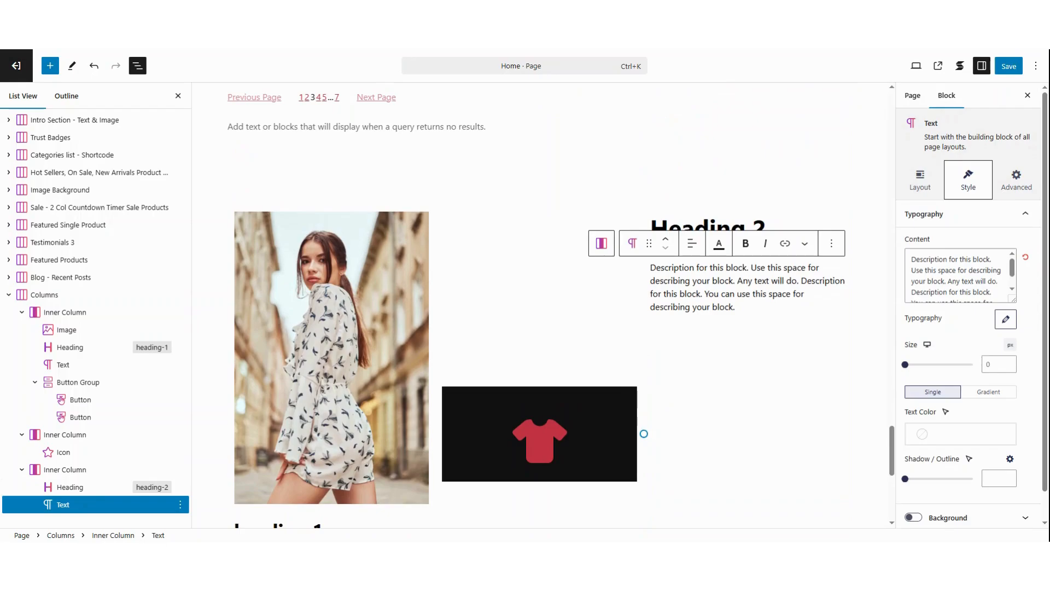
Rearrange the Columns block so the third column, with Heading 2 and its text, comes first
left_click(46, 295)
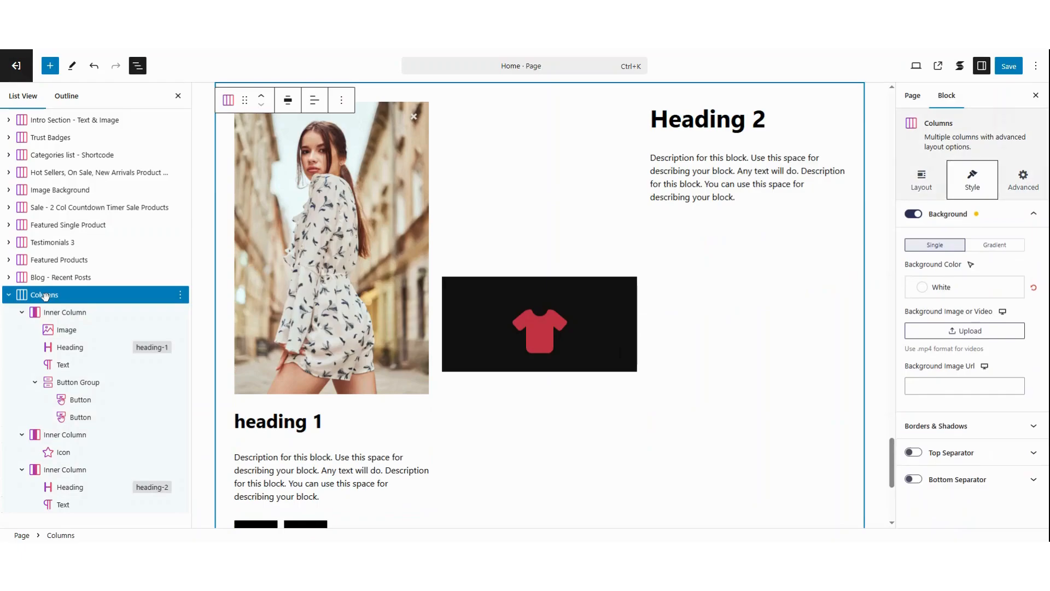
left_click(44, 296)
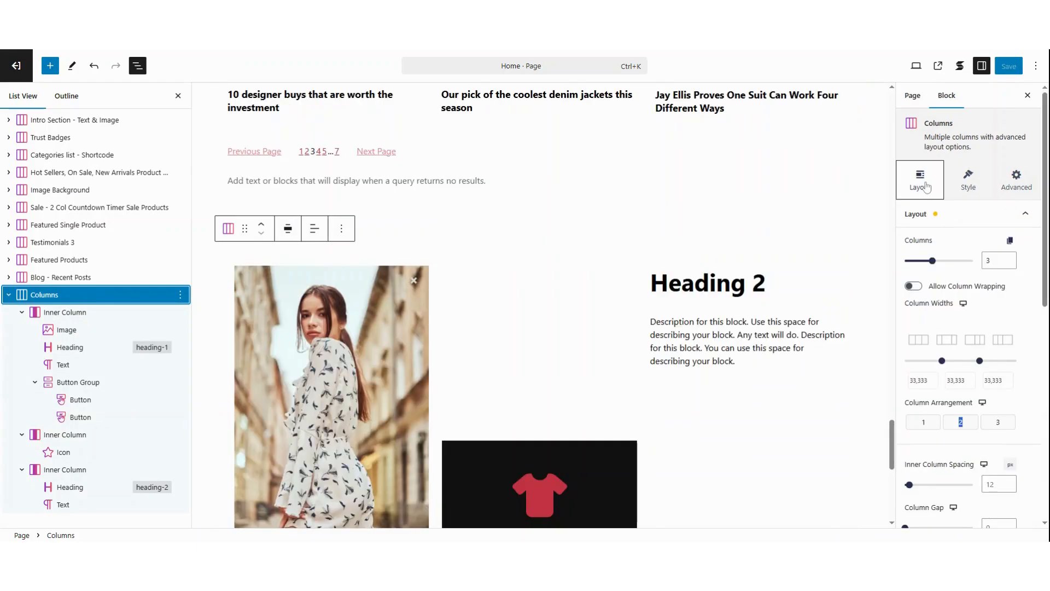
left_click(927, 187)
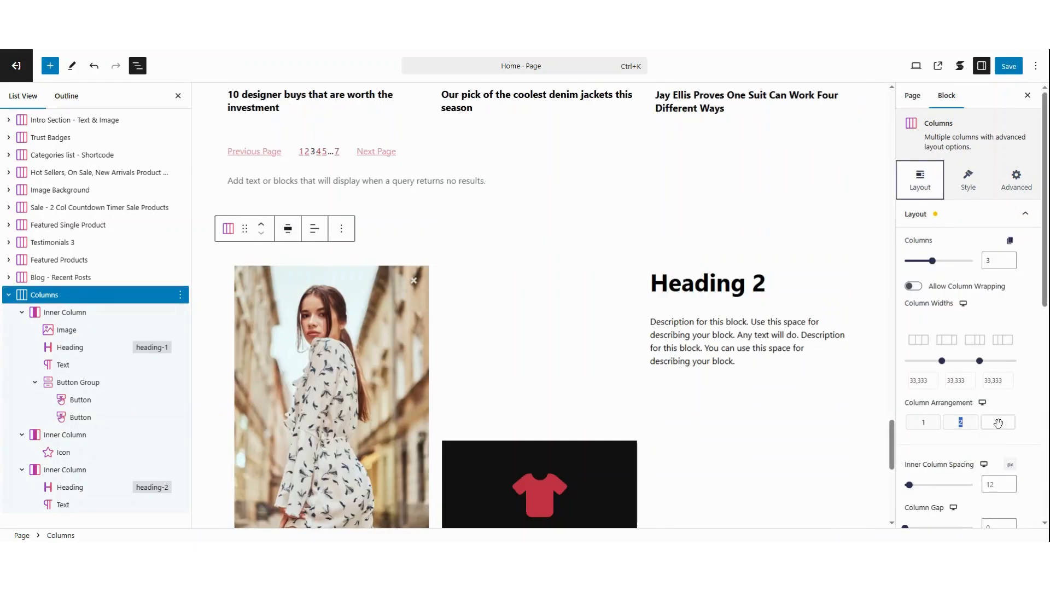
left_click_drag(996, 425, 926, 425)
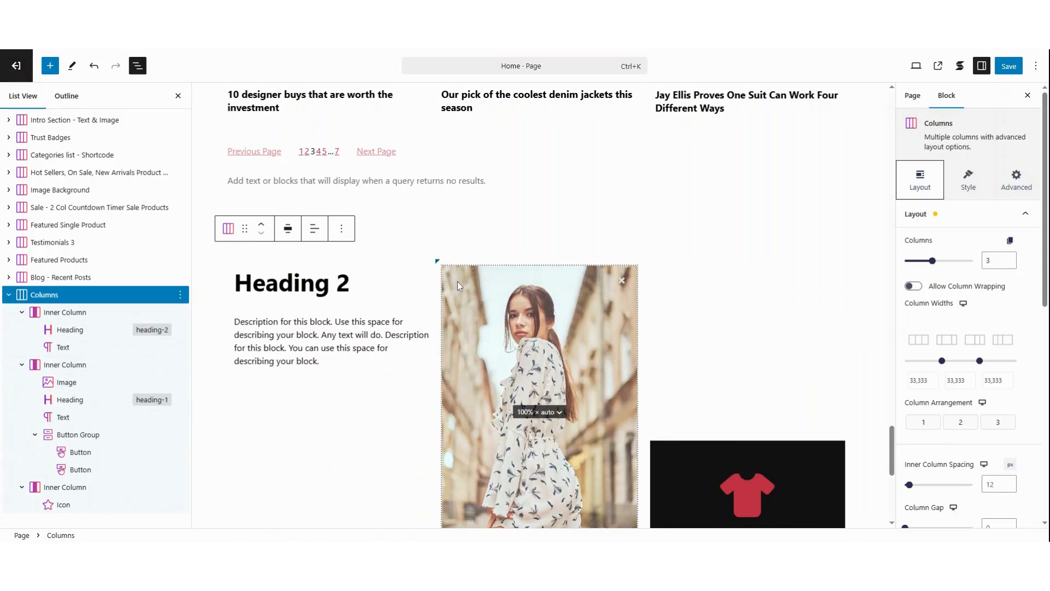
Delete the inner column that contains the T-shirt icon
scroll(458, 286, "down", 2)
left_click(64, 487)
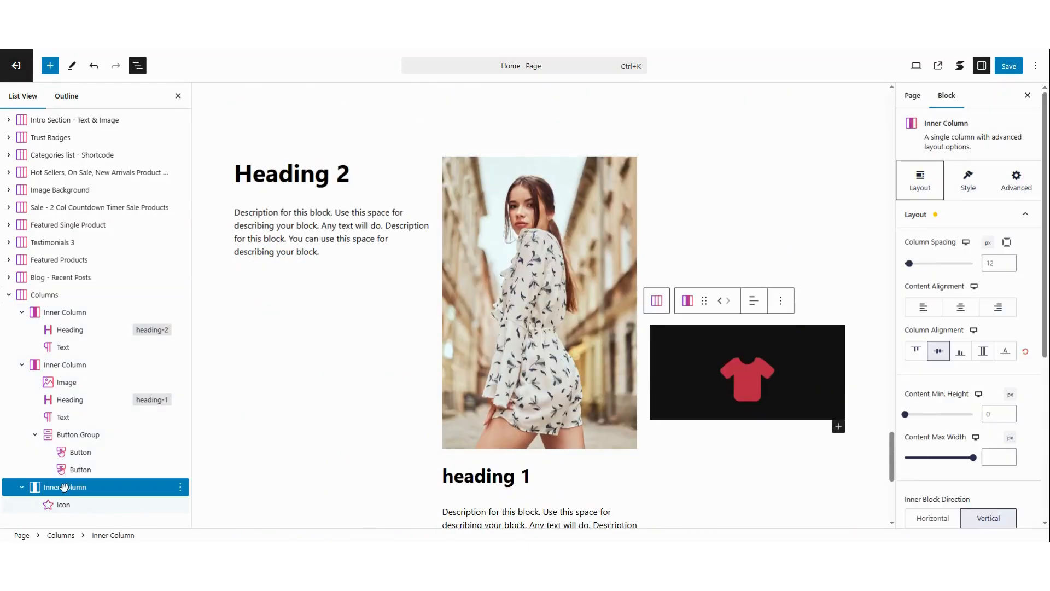
left_click(180, 488)
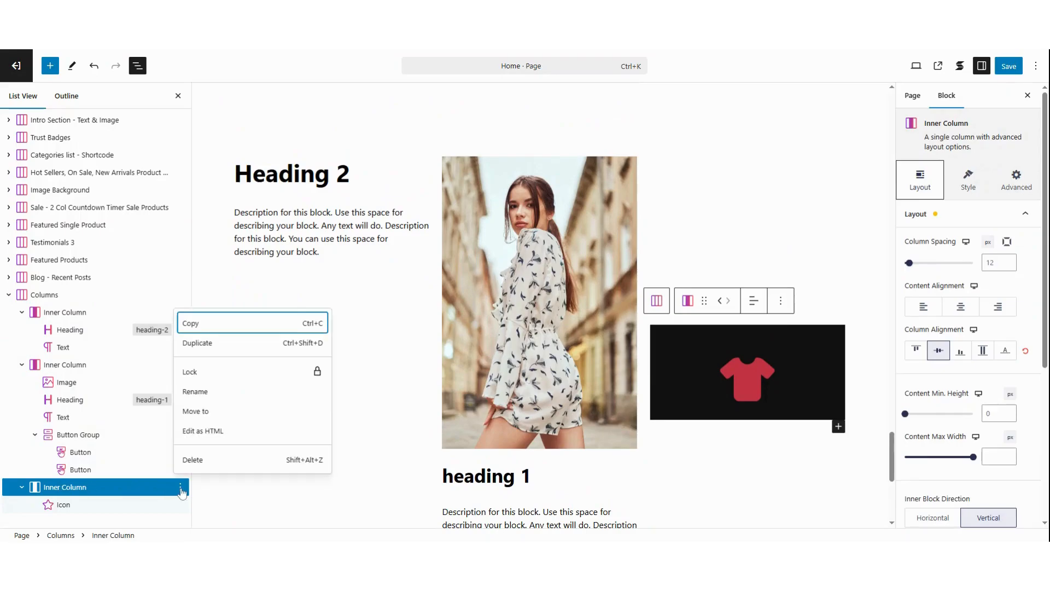
left_click(198, 461)
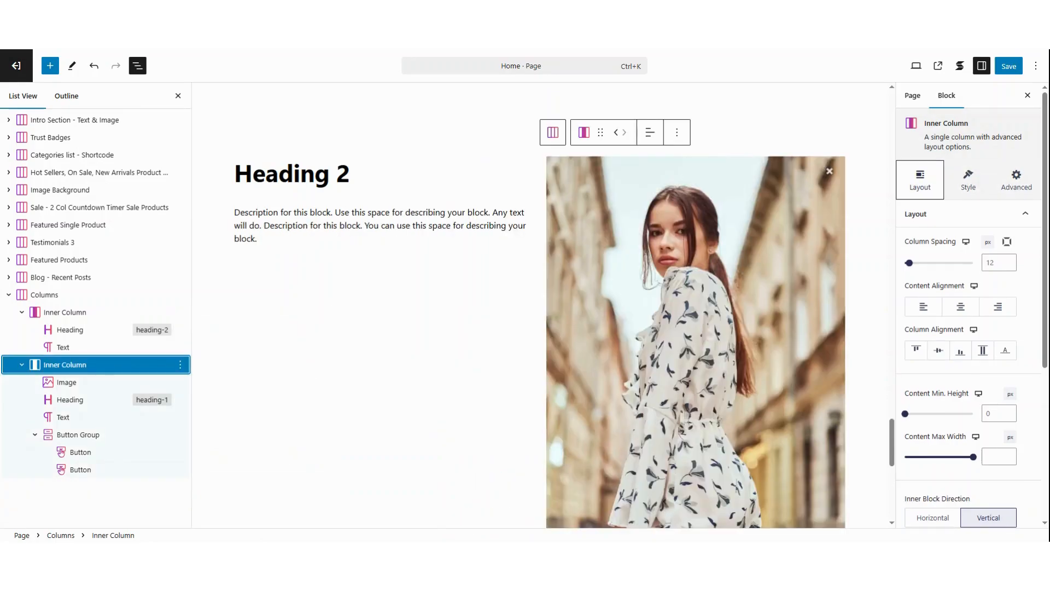
Duplicate the inner column holding the image, heading, text and buttons until there are four image columns
left_click(181, 365)
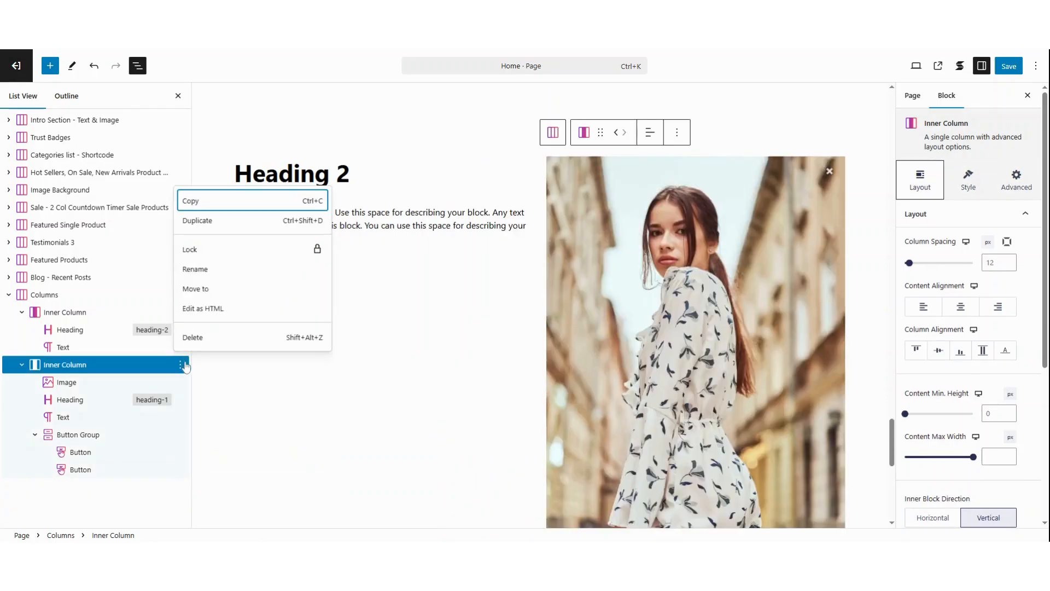
left_click(203, 224)
left_click(203, 224)
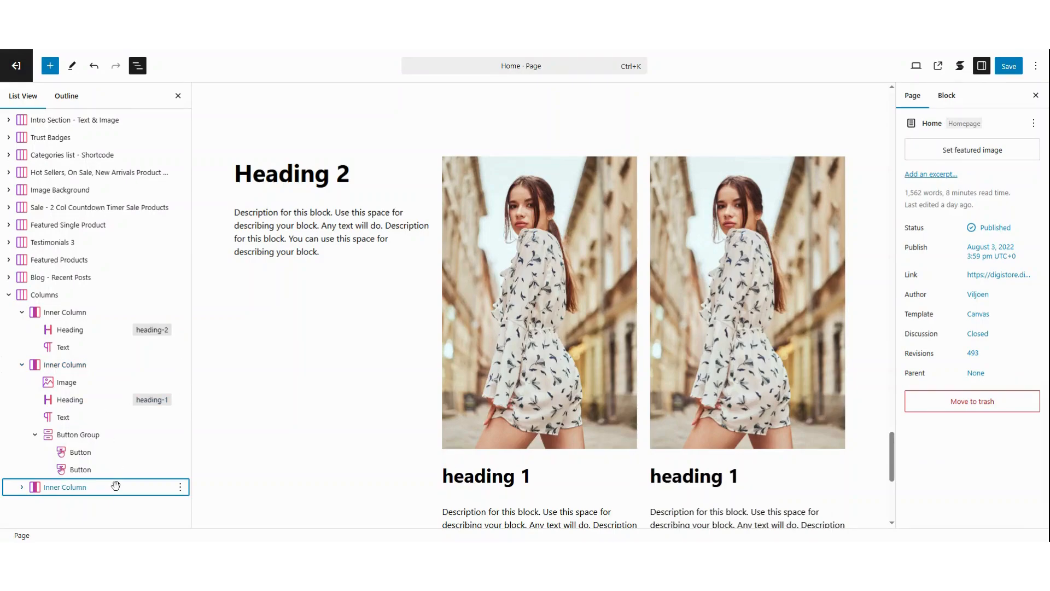
left_click(180, 487)
left_click(182, 490)
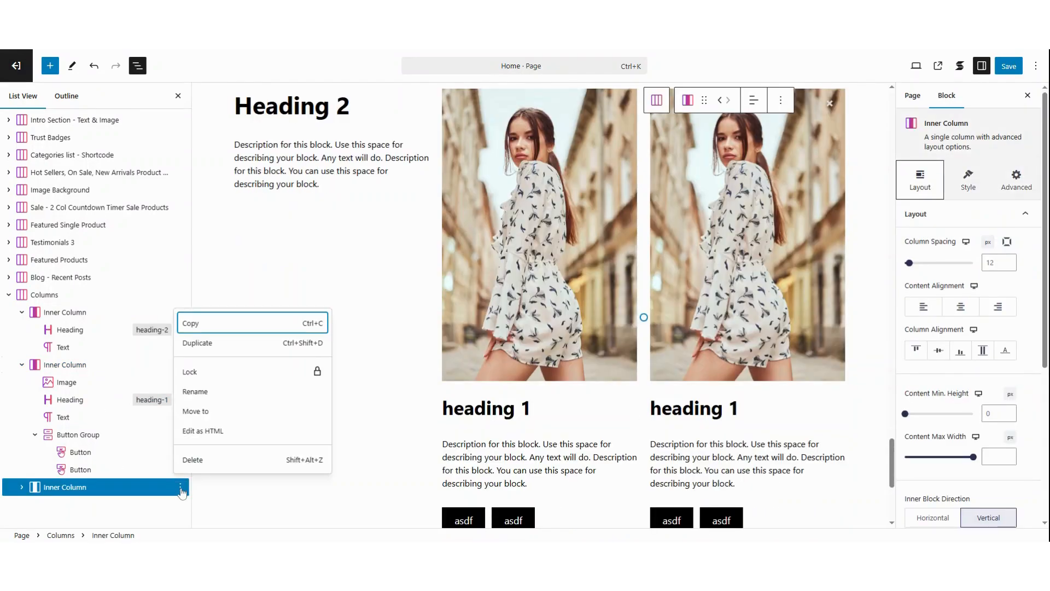
left_click(196, 345)
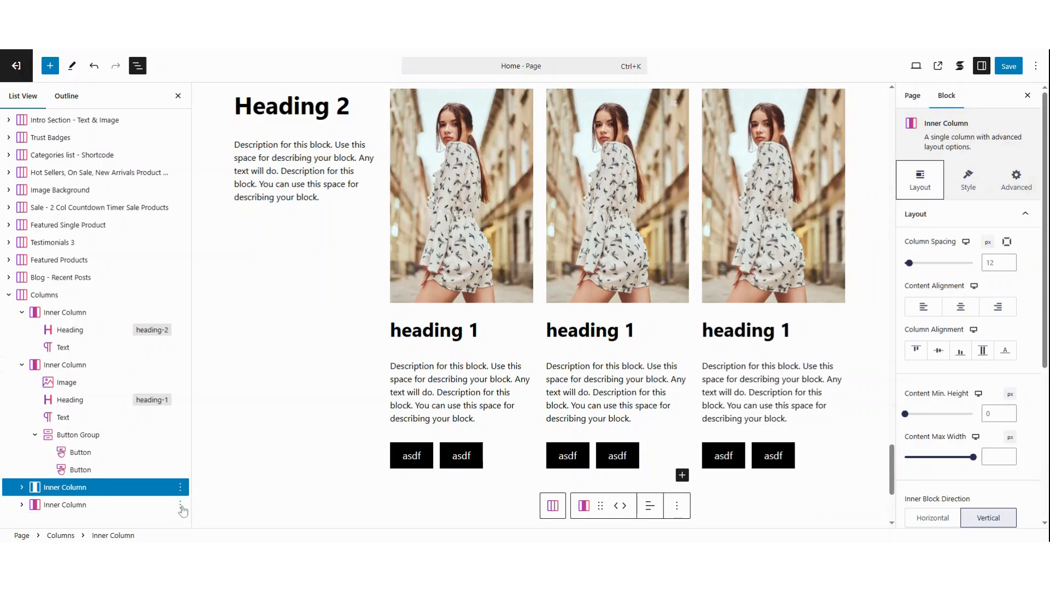
left_click(181, 487)
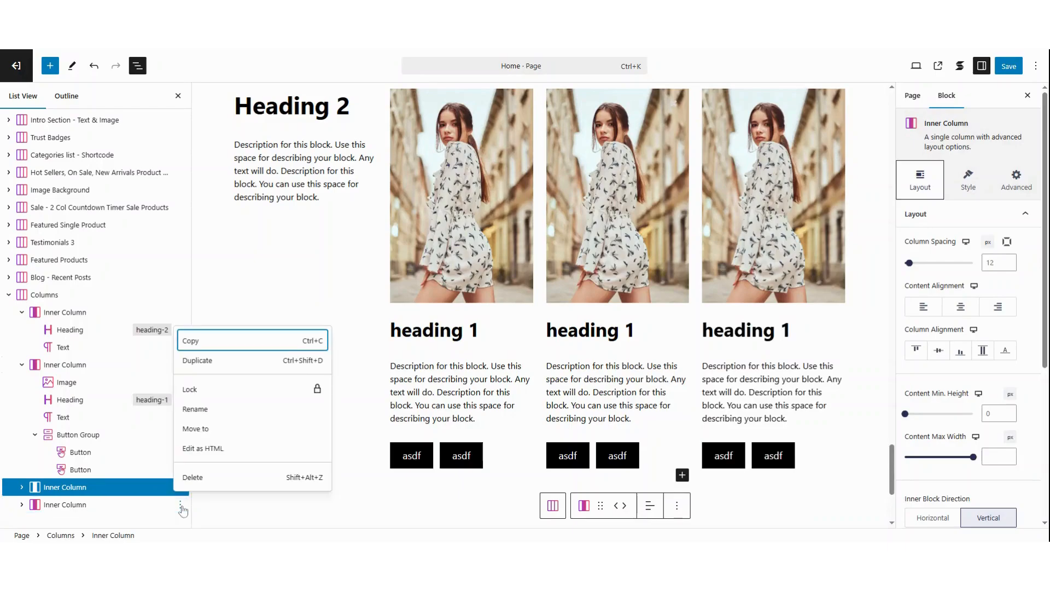
left_click(210, 370)
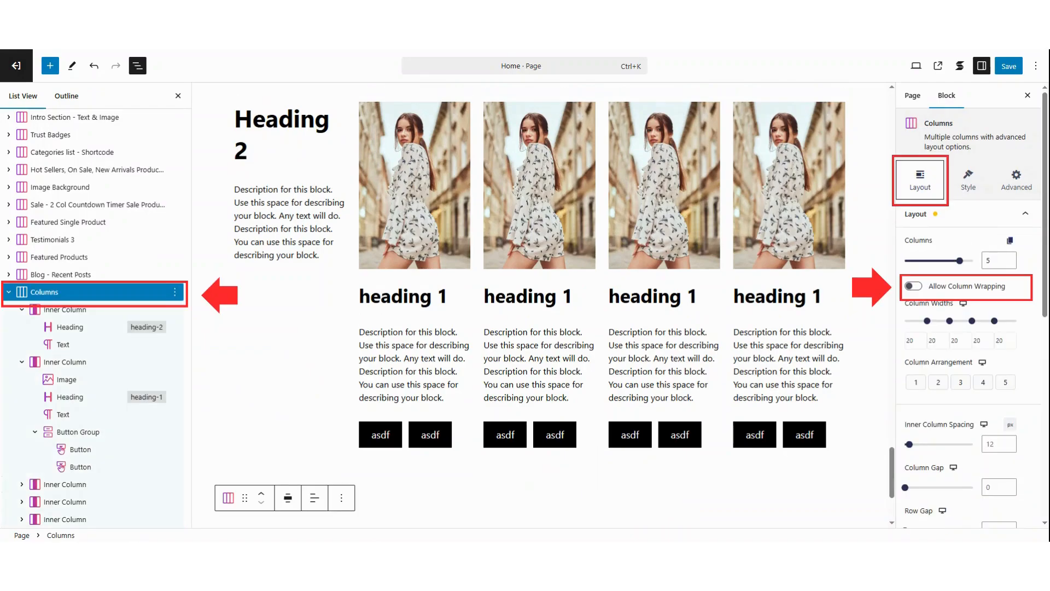
Allow column wrapping on the Columns block and set the first column's width to 100%
left_click(914, 286)
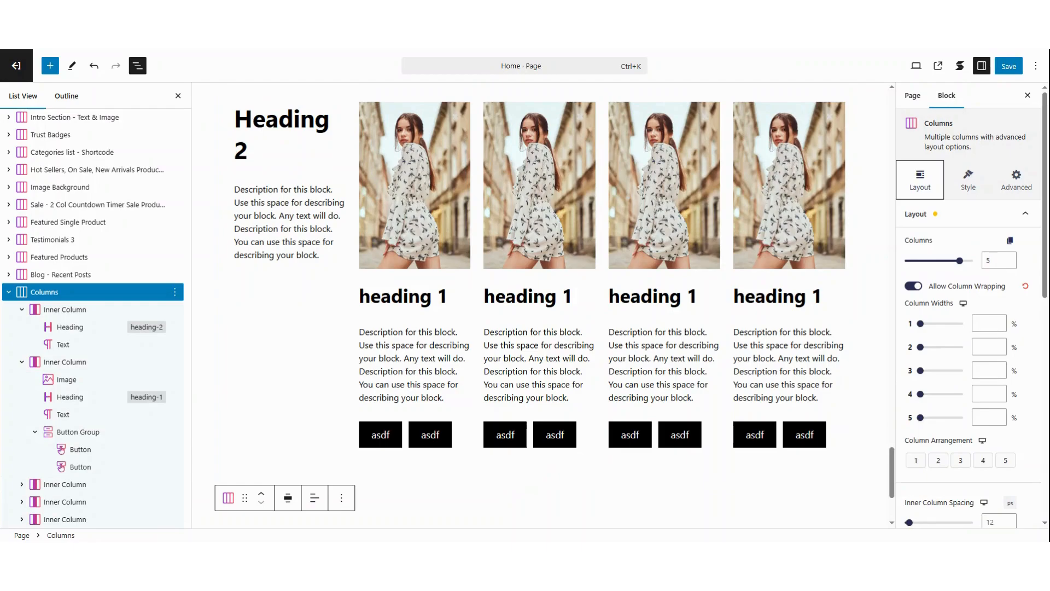
left_click(989, 324)
type("100")
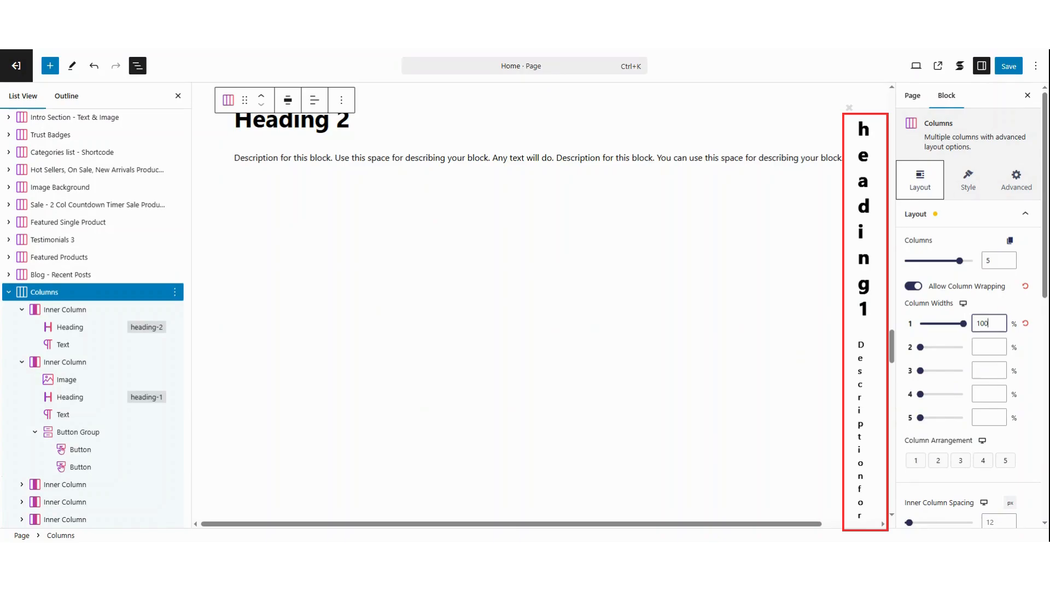
Set the desktop widths of the second, third, fourth and fifth columns to 25% each
left_click(989, 347)
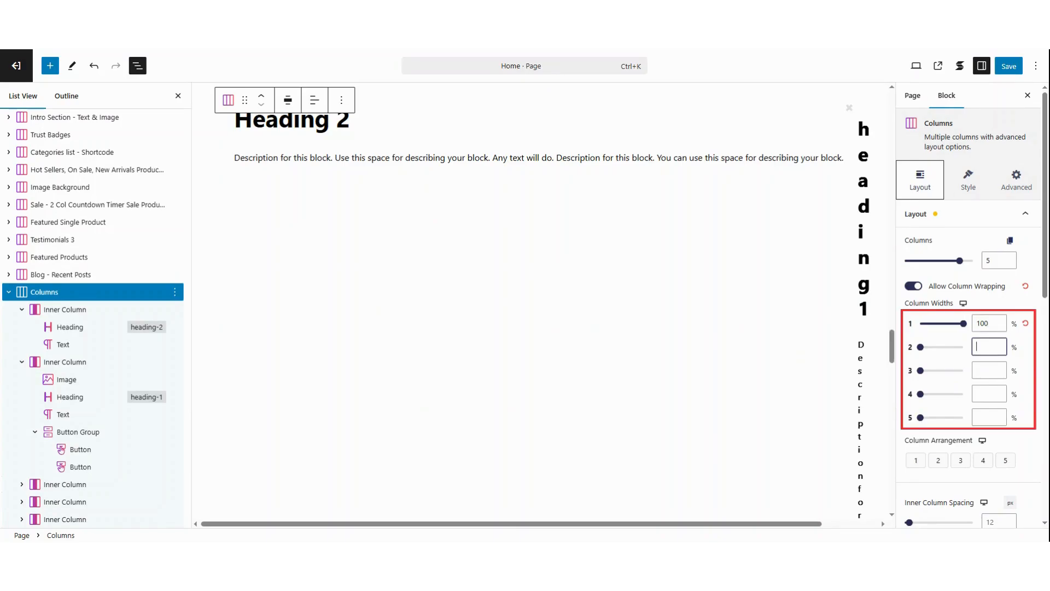
type("25")
key("Tab")
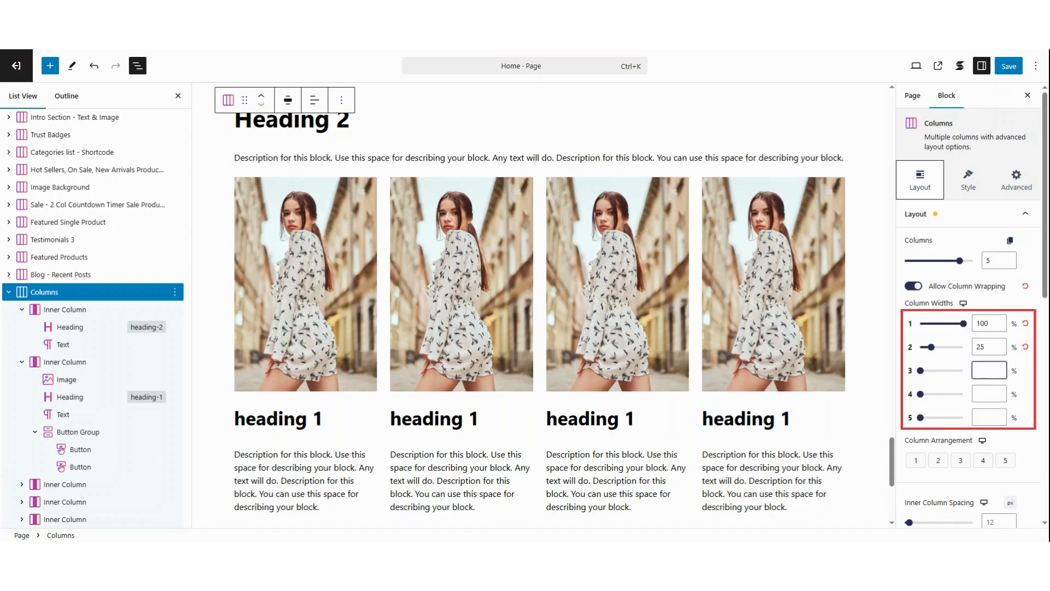
type("25")
key("Tab")
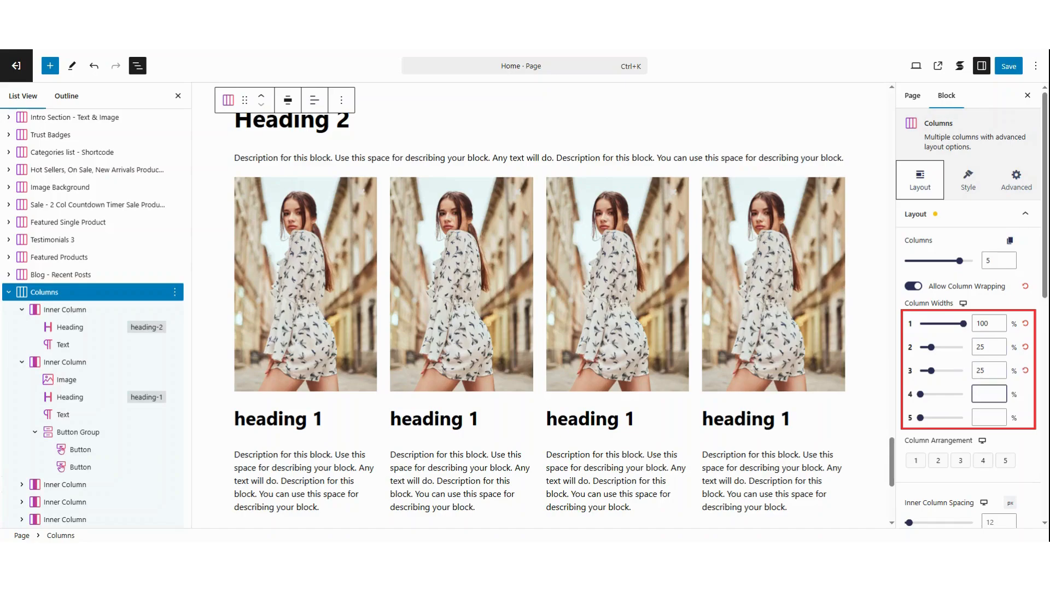
type("25")
left_click(989, 417)
type("25")
left_click(874, 219)
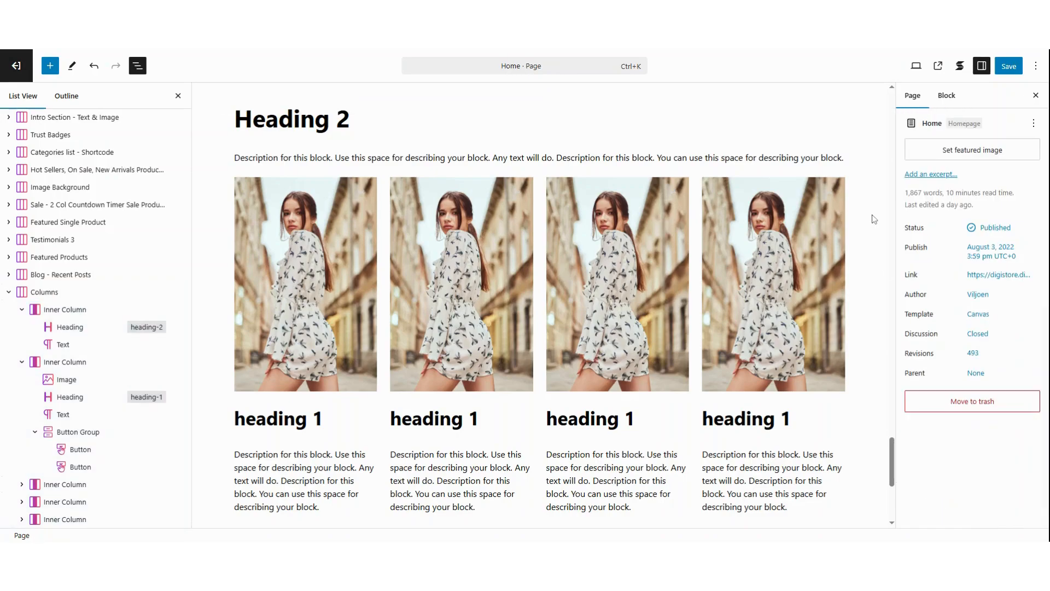
Set the desktop widths of columns two to five in the Columns block to 50% each
left_click(61, 295)
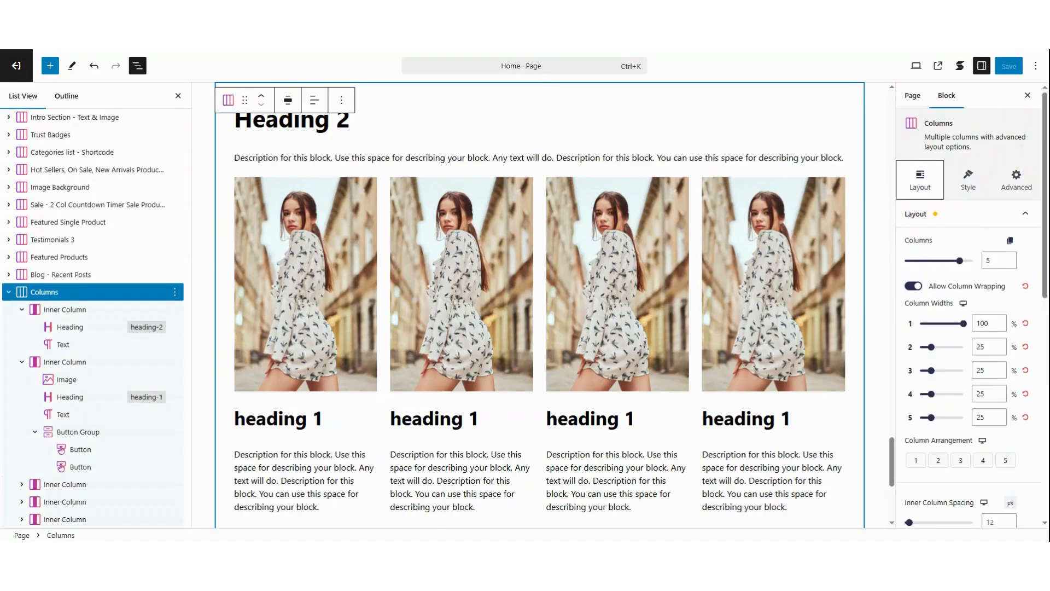
left_click(988, 347)
double_click(987, 347)
type("50")
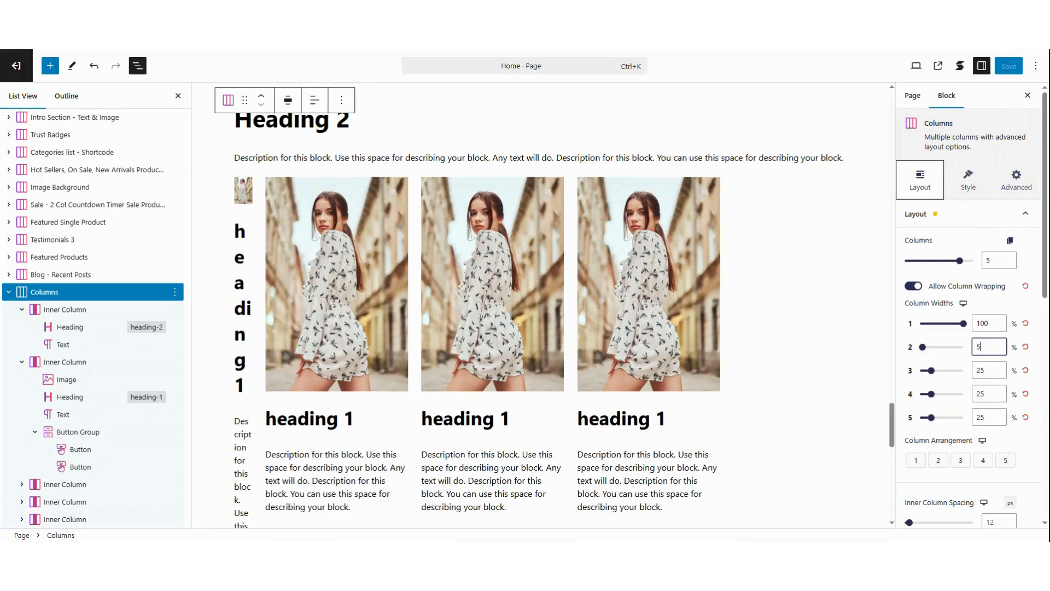
key("Tab")
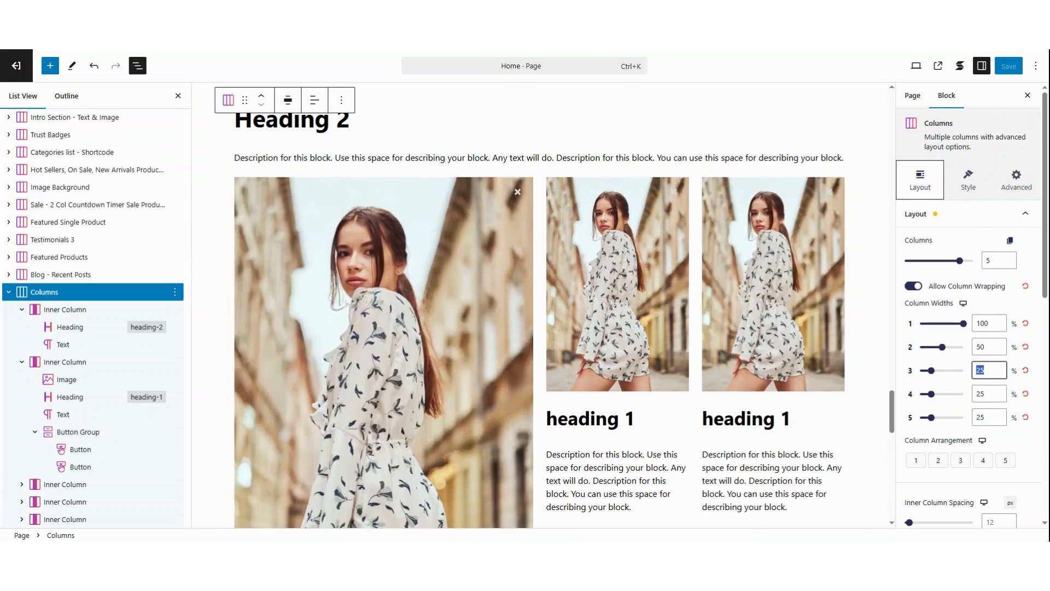
type("50")
key("Tab")
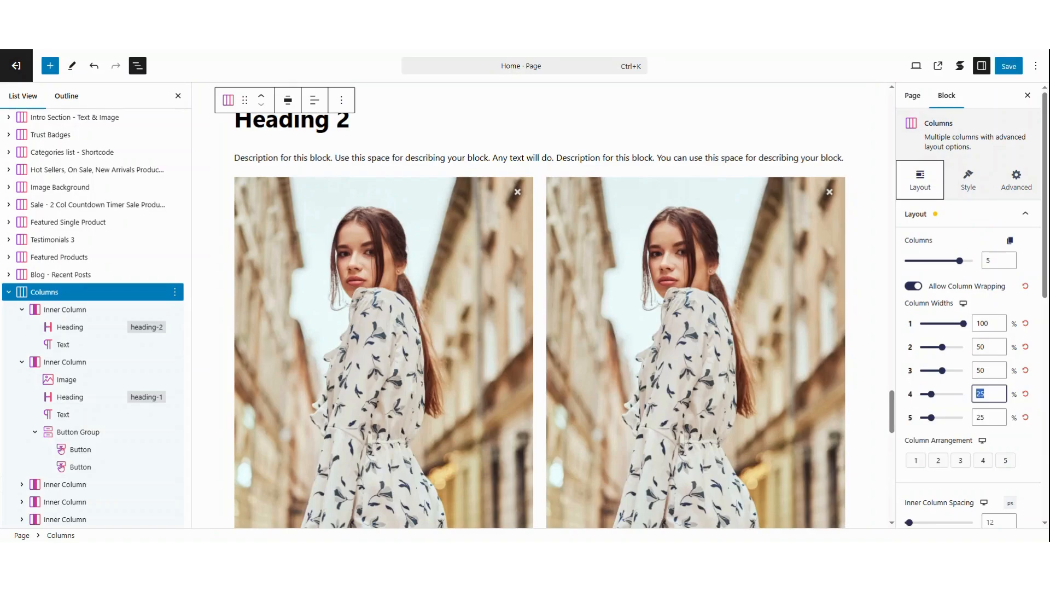
type("50")
left_click(1038, 379)
double_click(980, 417)
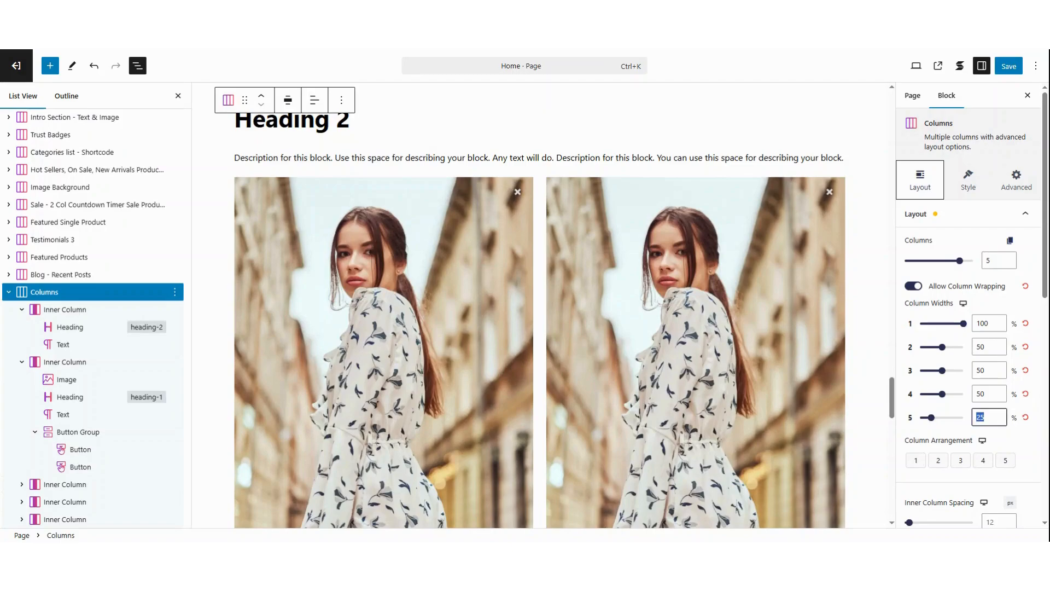
type("50")
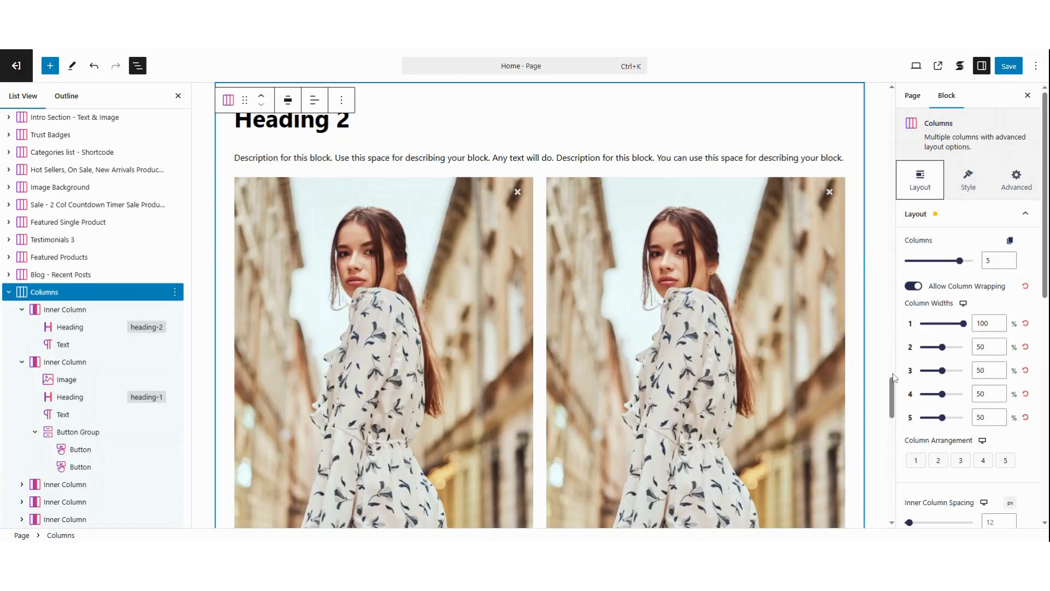
mouse_move(894, 390)
left_mouse_down()
mouse_move(903, 525)
mouse_move(900, 384)
left_mouse_up()
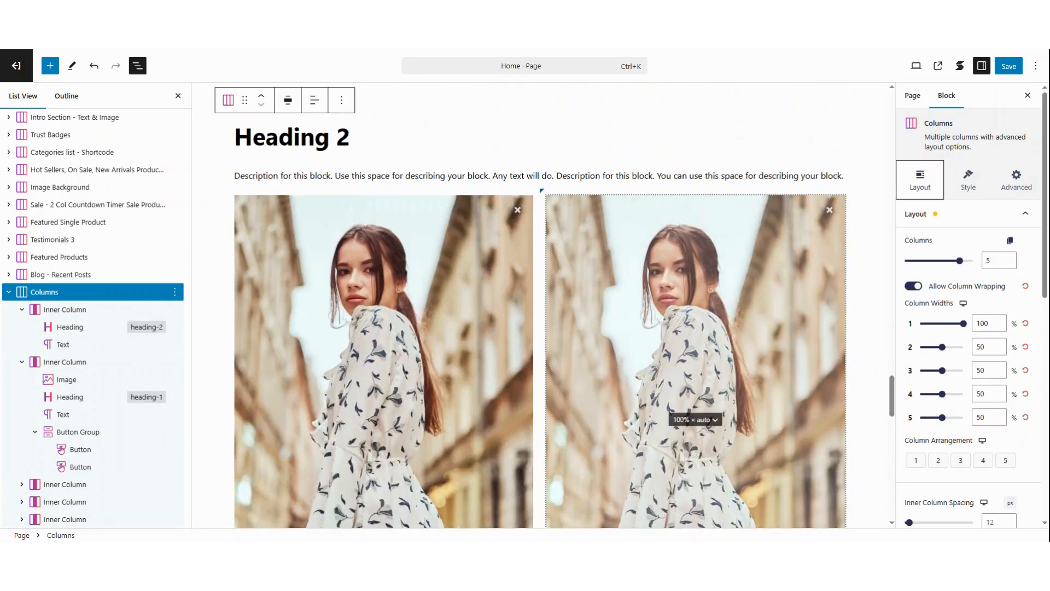
Return the desktop widths of the four image columns to 25% each
double_click(981, 347)
type("25")
double_click(987, 371)
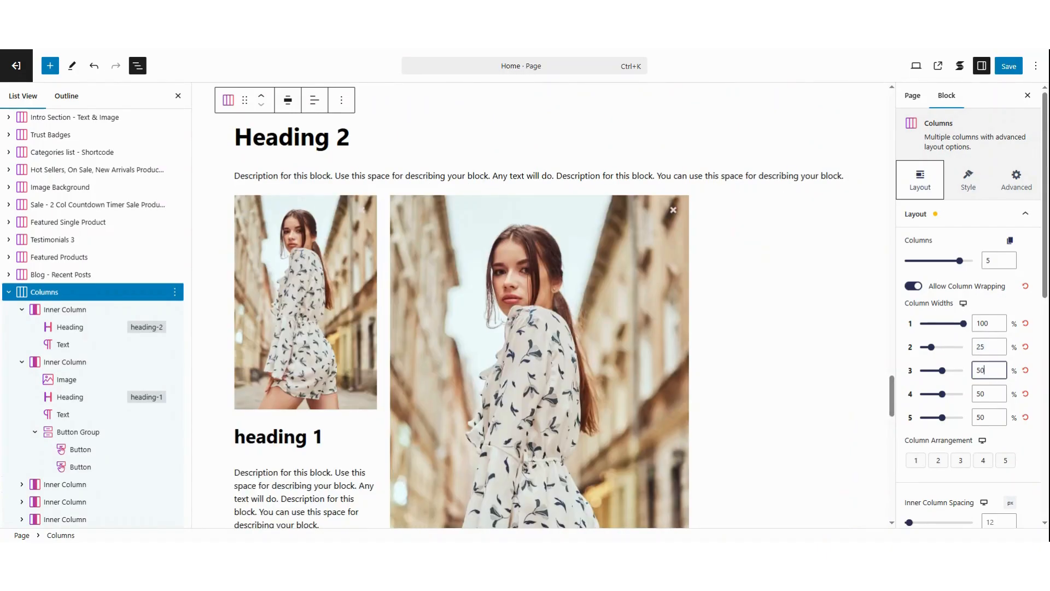
type("25")
double_click(981, 394)
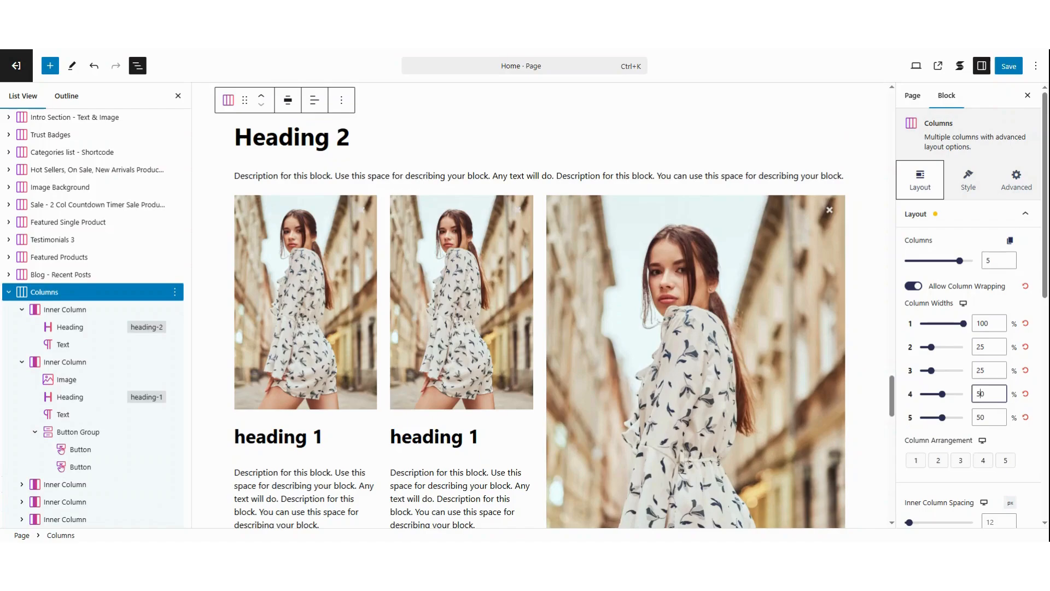
type("25")
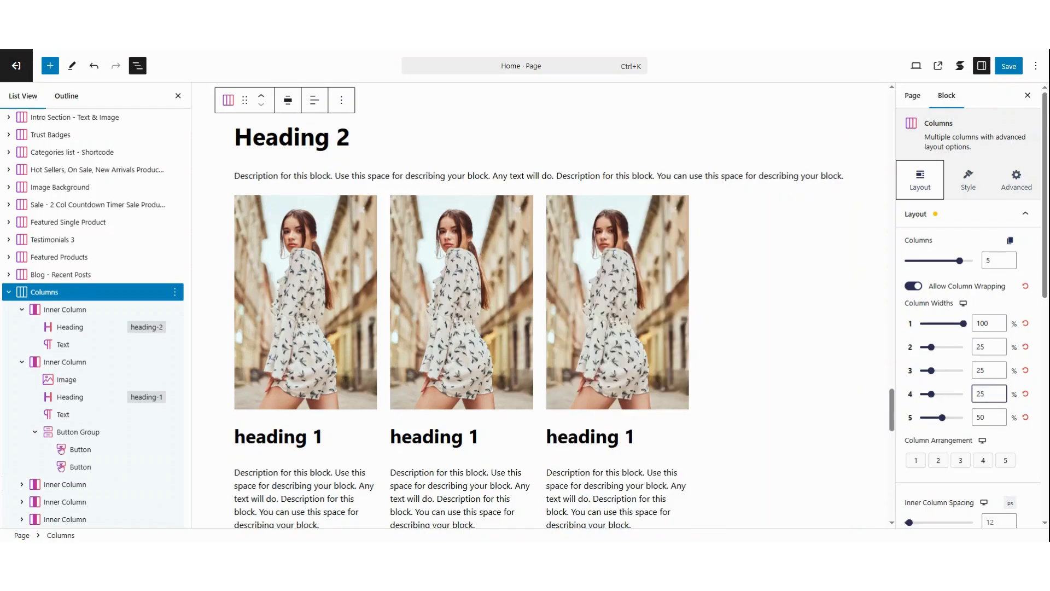
key("Tab")
key("Tab")
type("25")
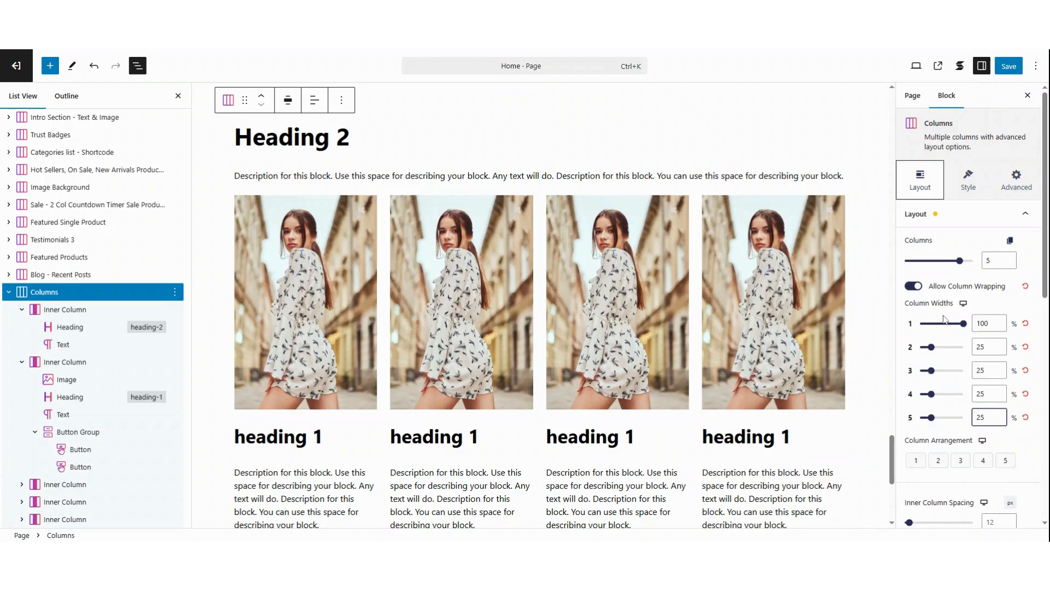
Set the tablet widths of columns two to five in the Columns block to 50% each
left_click(963, 304)
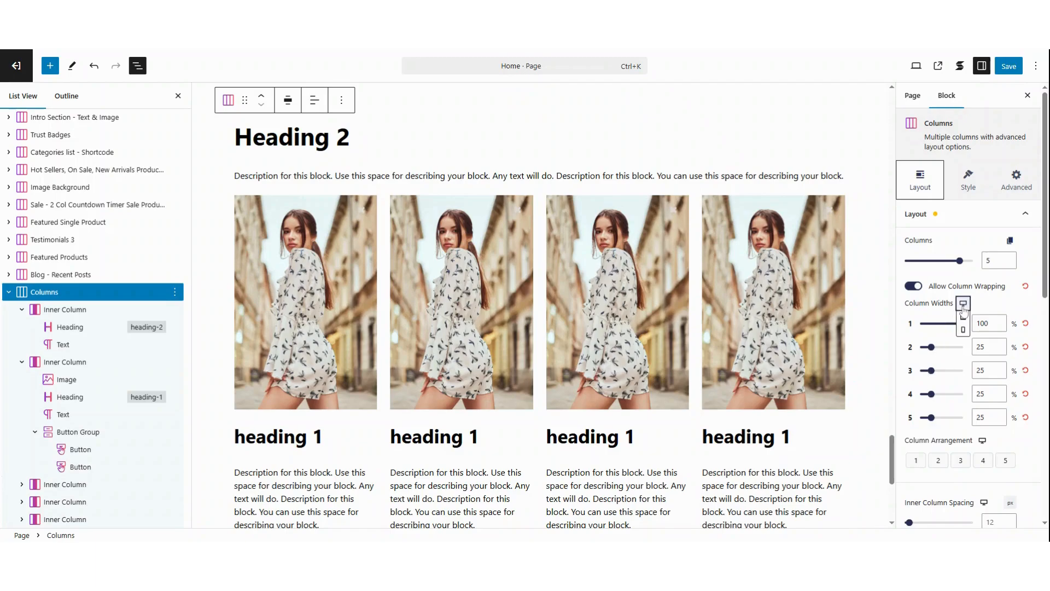
left_click(963, 317)
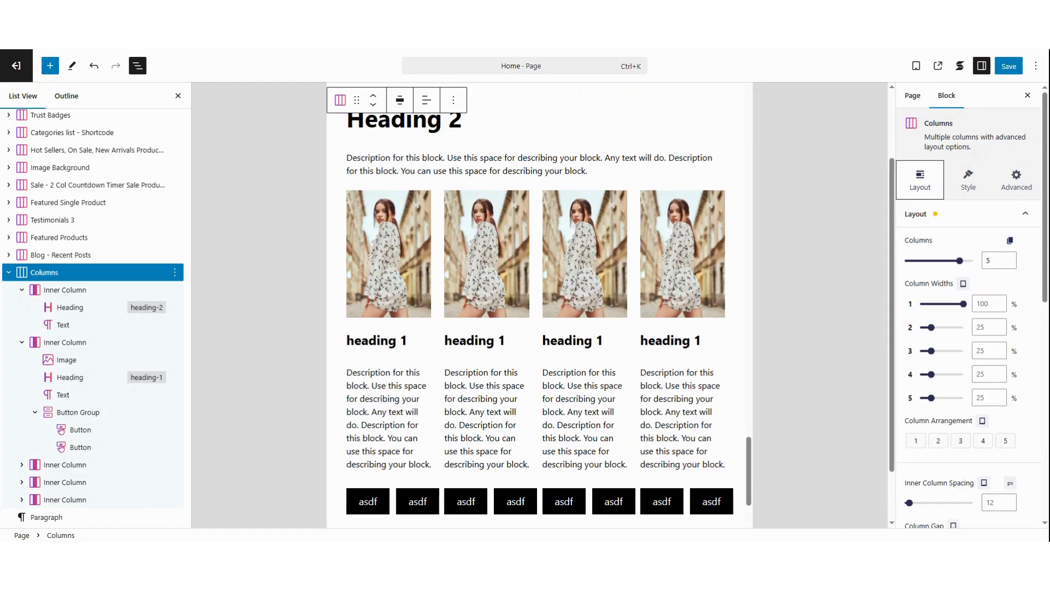
left_click(989, 327)
type("50")
key("Tab")
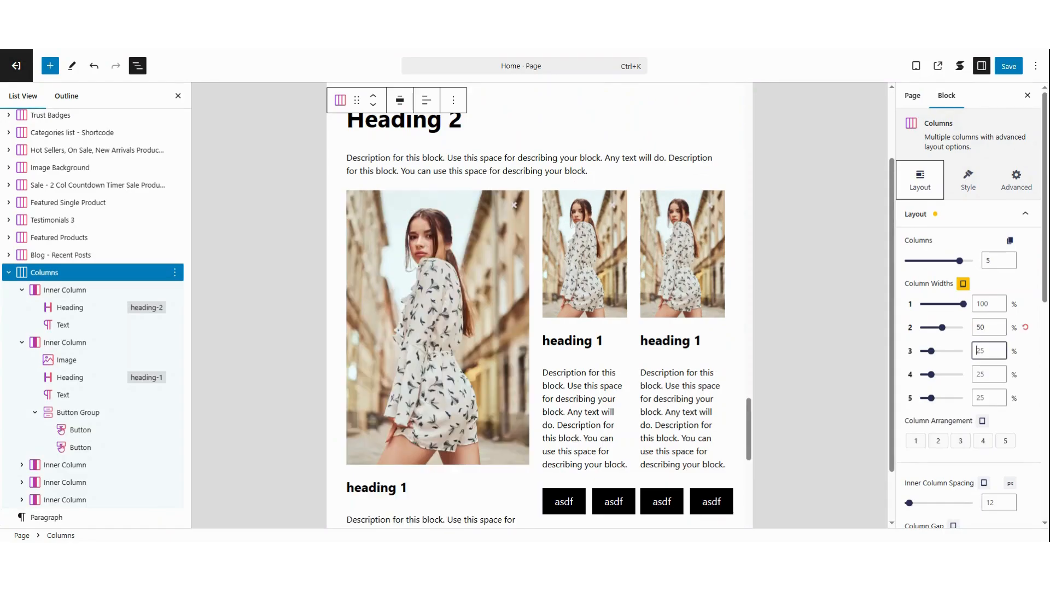
type("50")
key("Tab")
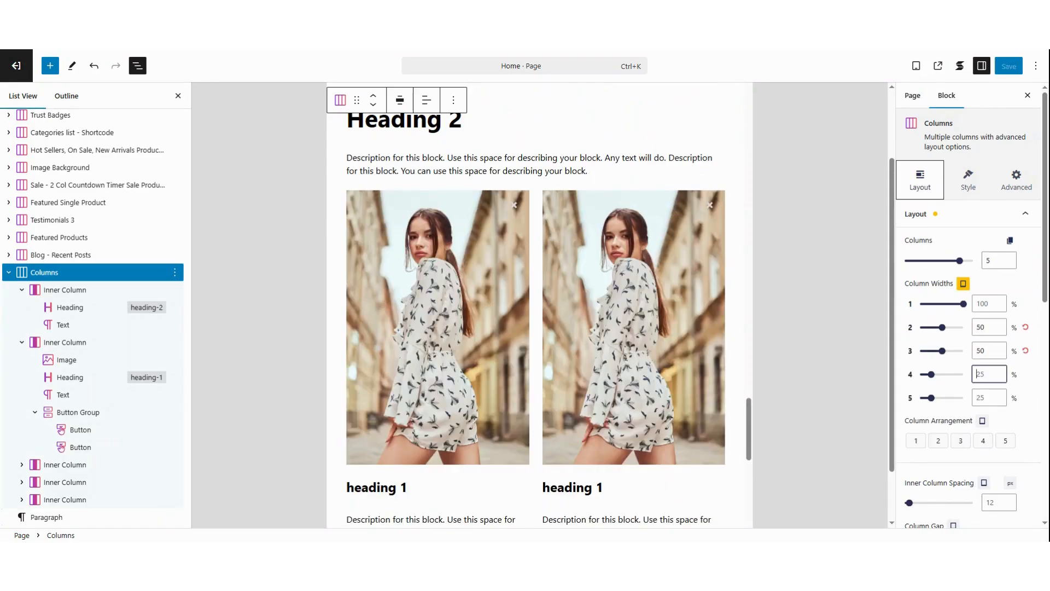
type("50")
key("Tab")
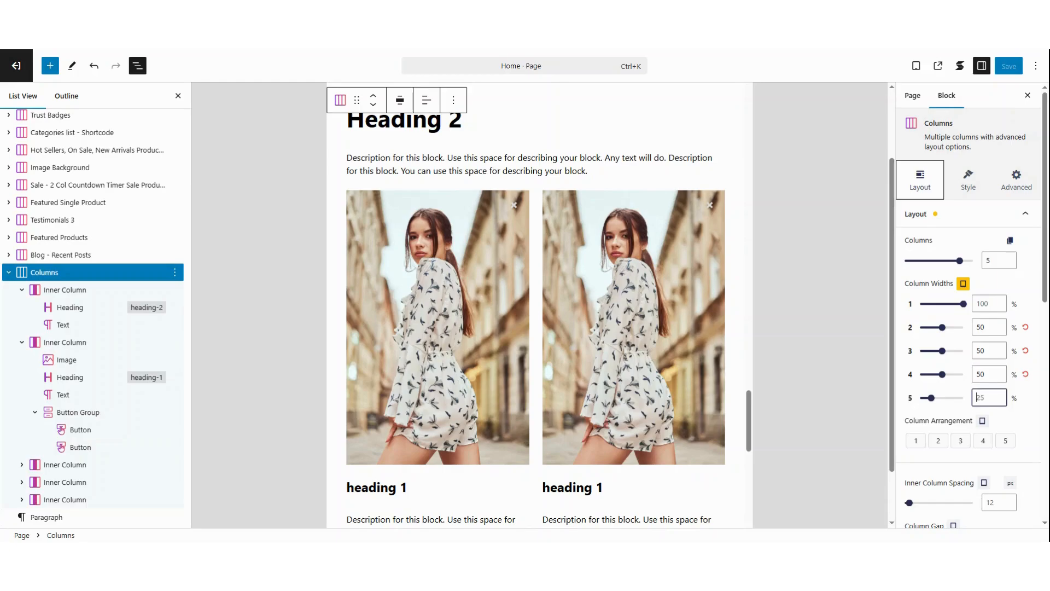
type("50")
Check the column widths and stacking in the mobile view and return to the desktop view
left_click(963, 283)
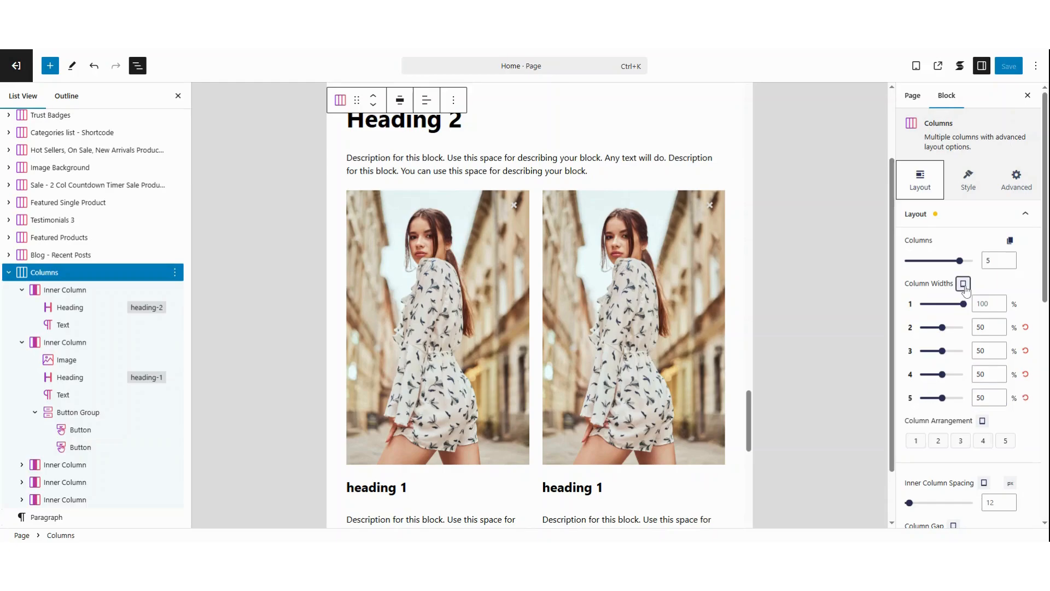
left_click(964, 296)
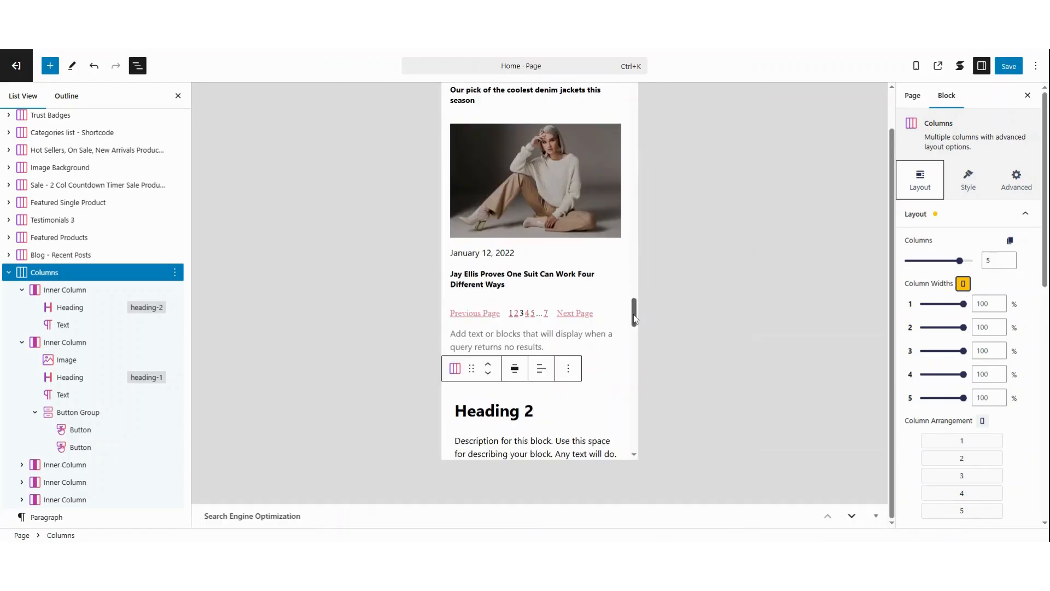
left_click(963, 284)
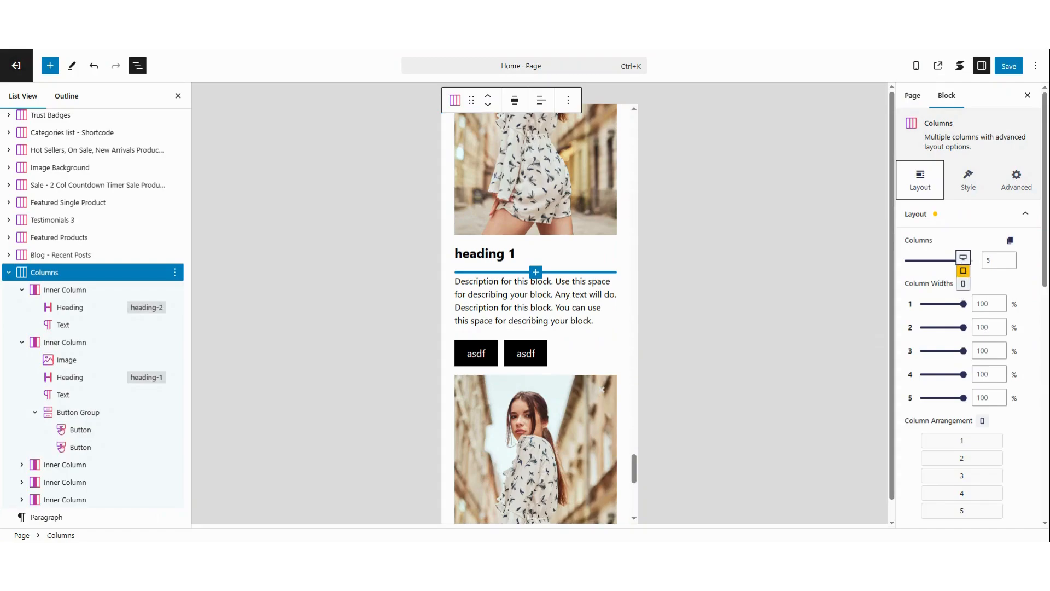
left_click(963, 258)
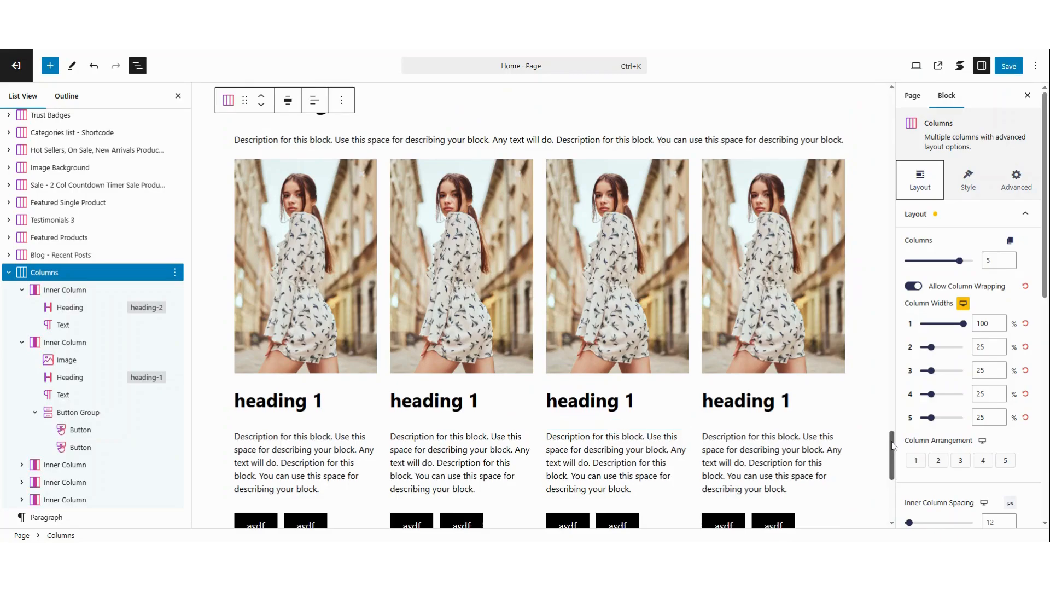
scroll(893, 446, "up", 1)
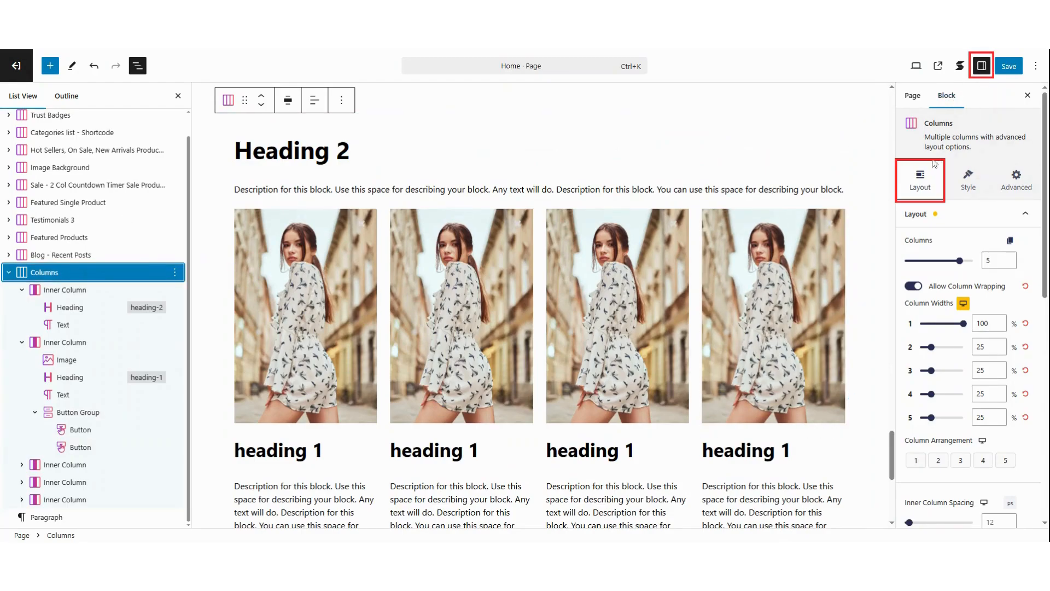
Try a column gap of 20 px and a row gap of 100 px on the Columns block
scroll(939, 229, "down", 5)
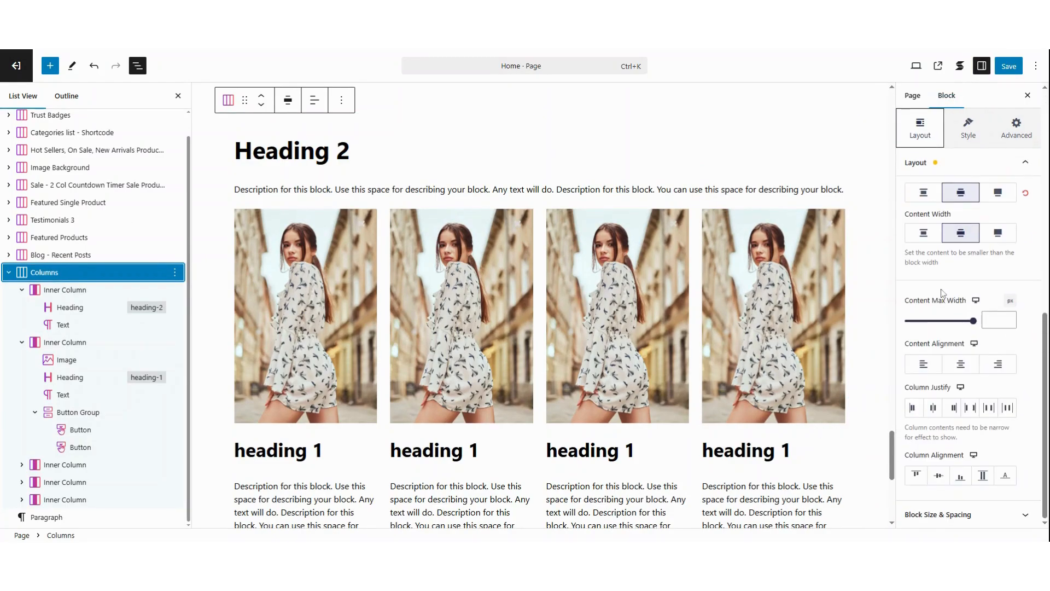
scroll(942, 293, "up", 5)
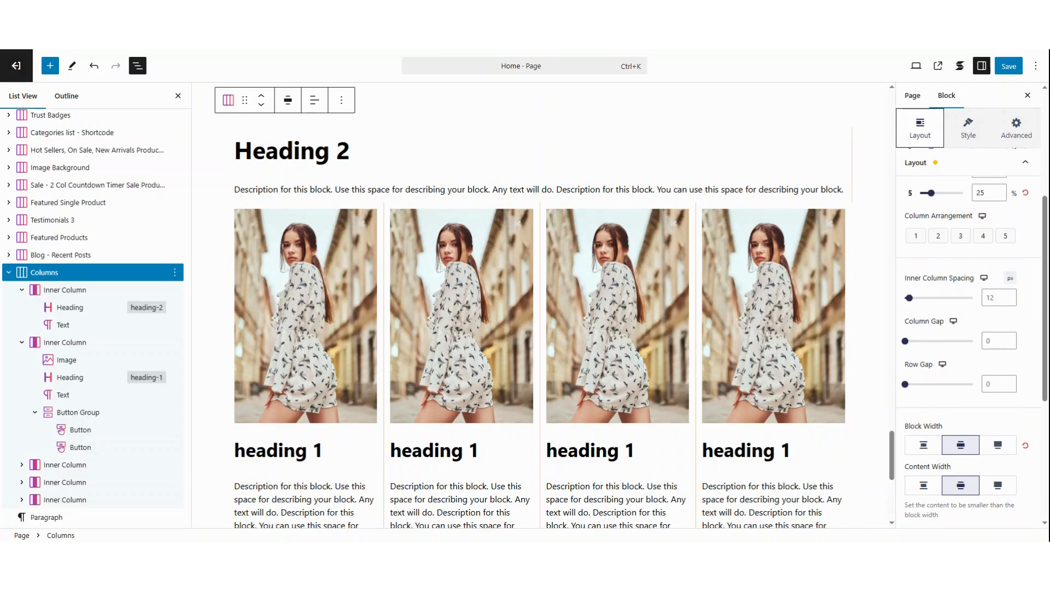
left_click(999, 340)
type("20")
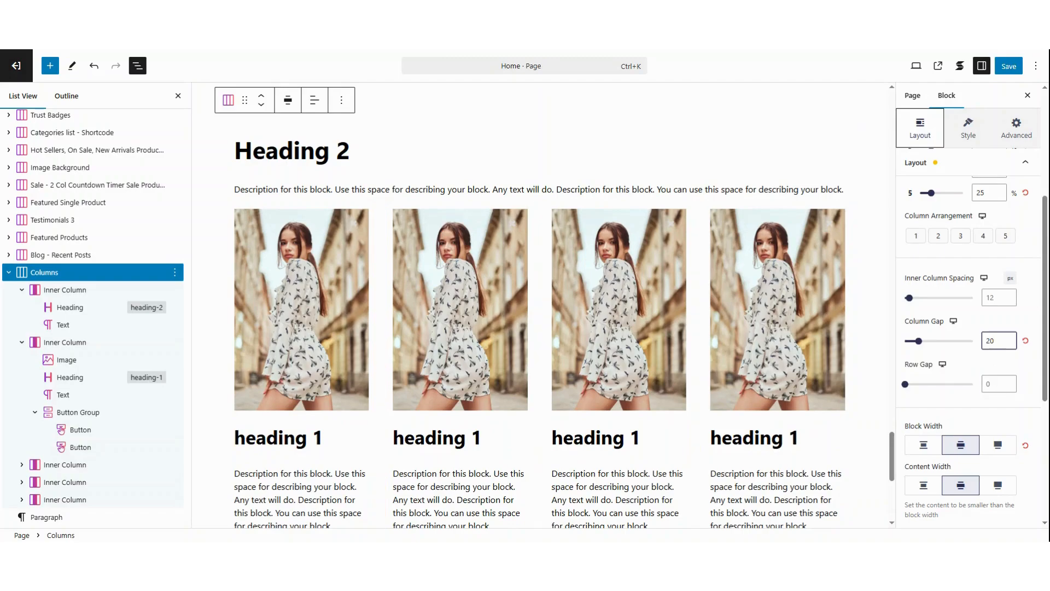
left_click(999, 384)
type("100")
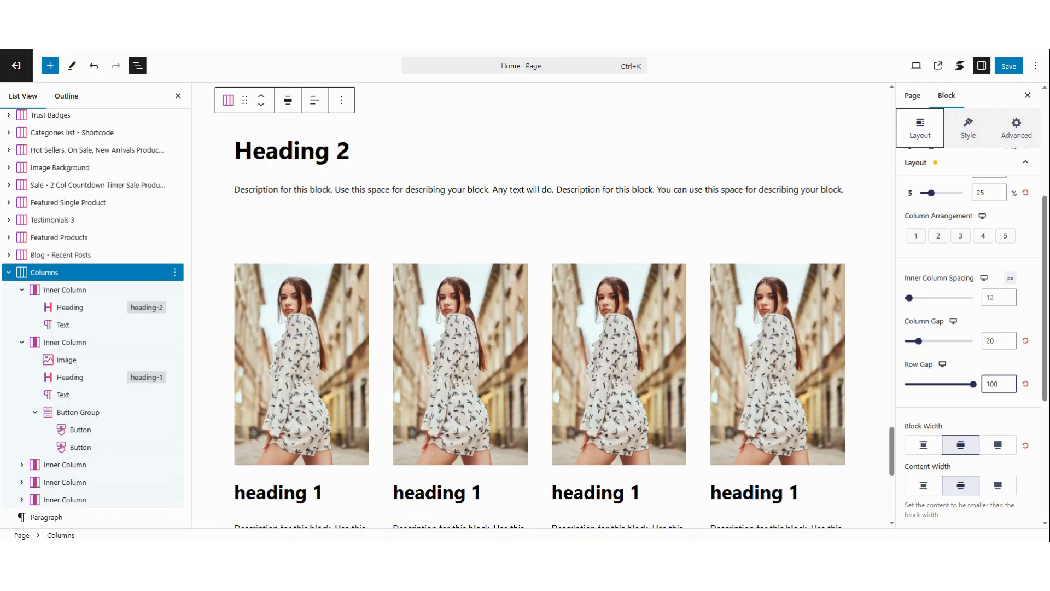
Reset the row gap and the column gap of the Columns block to their defaults
left_click(1026, 384)
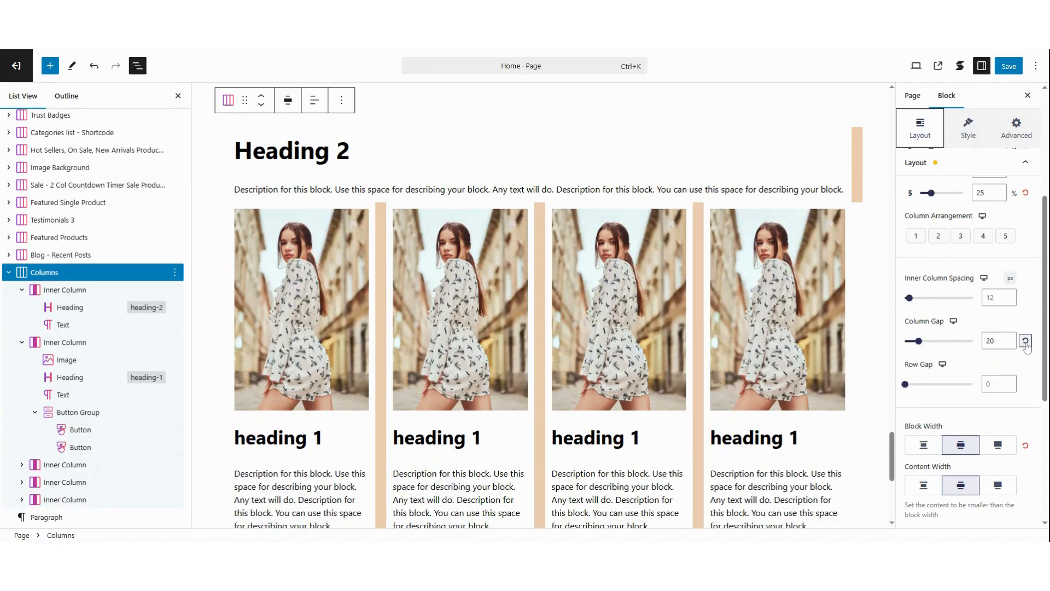
left_click(1025, 340)
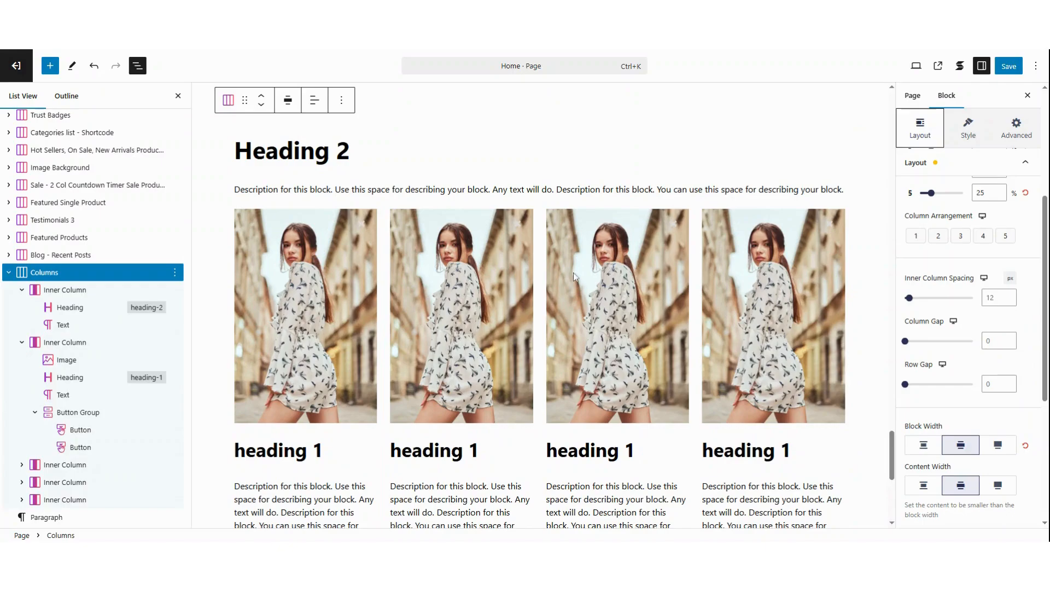
Unlink the paddings of the first image column's Inner Column block and set its right padding to 50 px
left_click(64, 342)
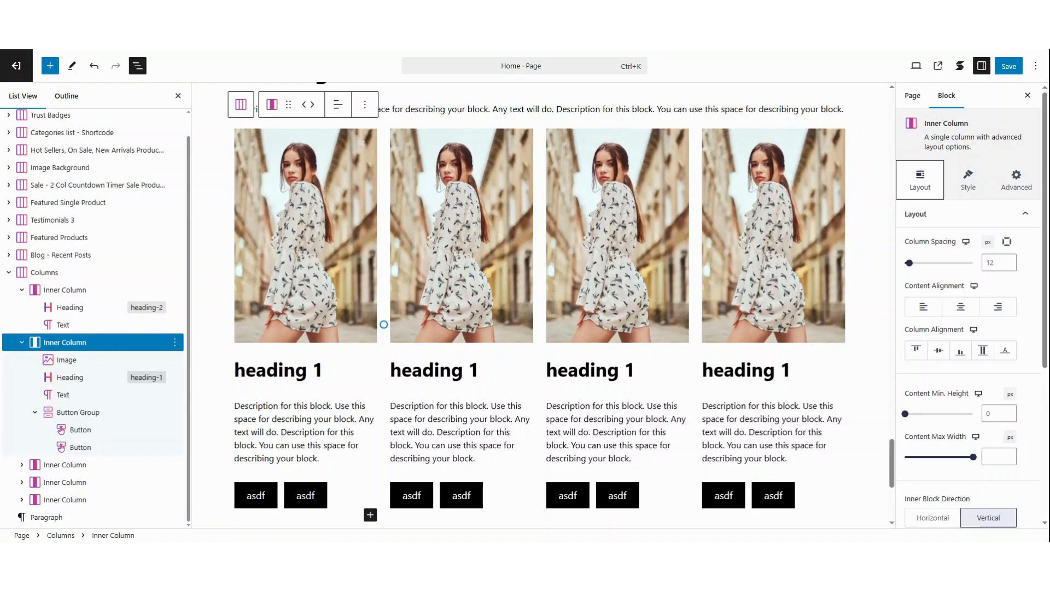
left_click(939, 218)
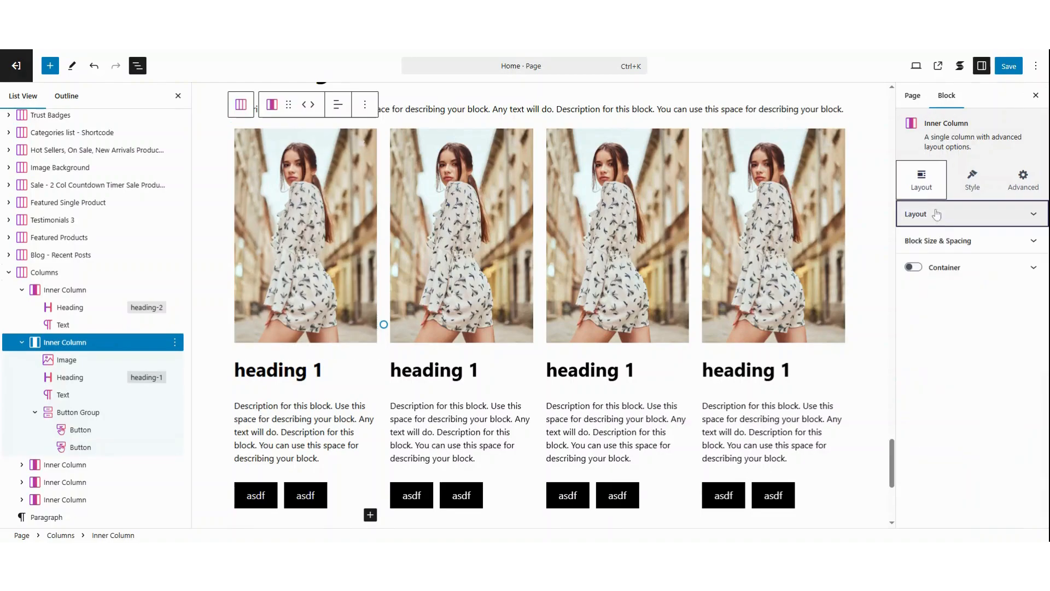
left_click(950, 248)
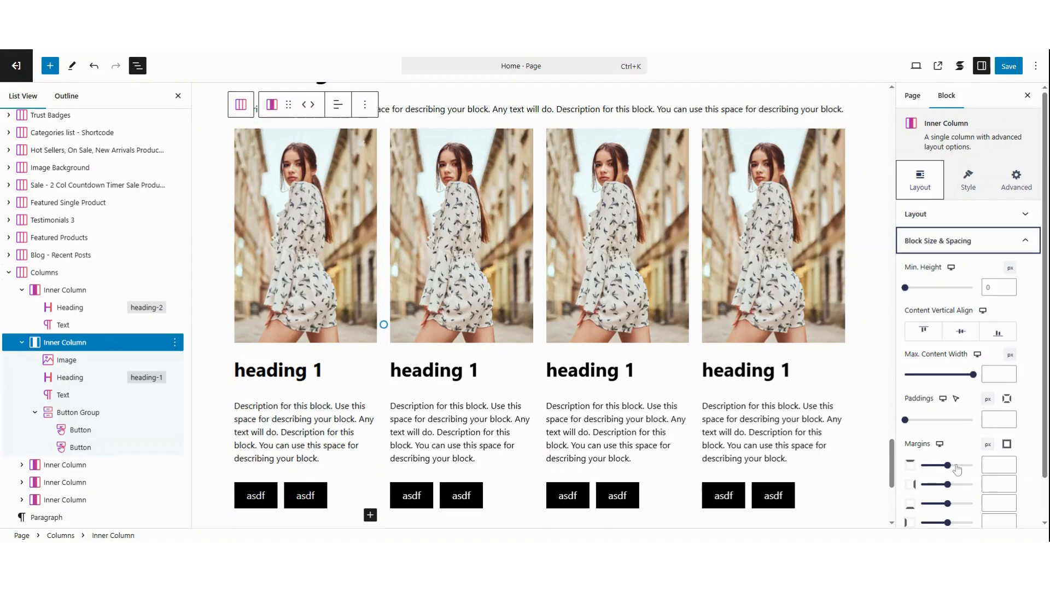
left_click(1007, 398)
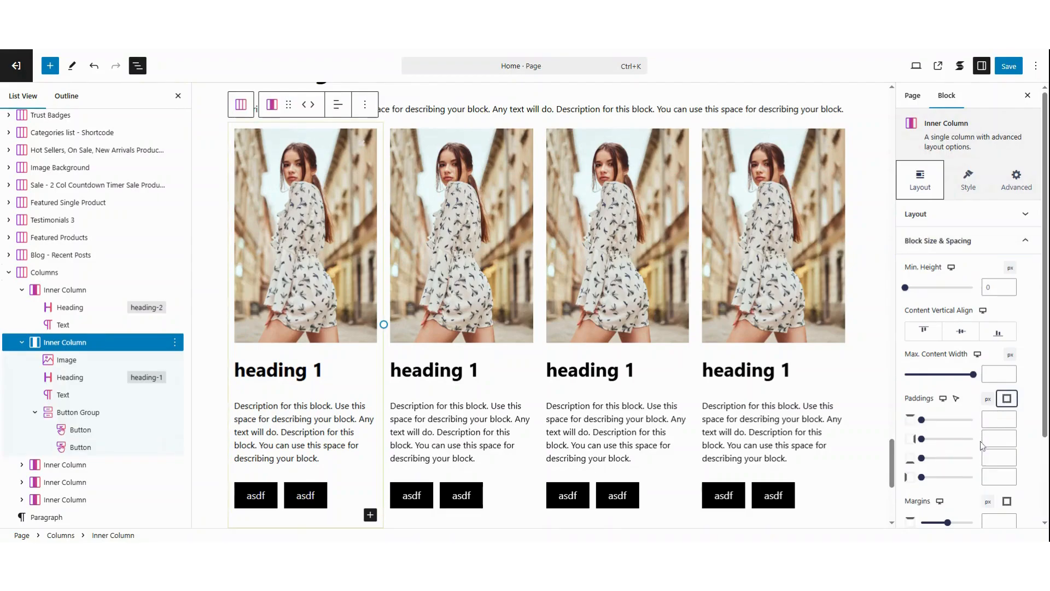
type("50")
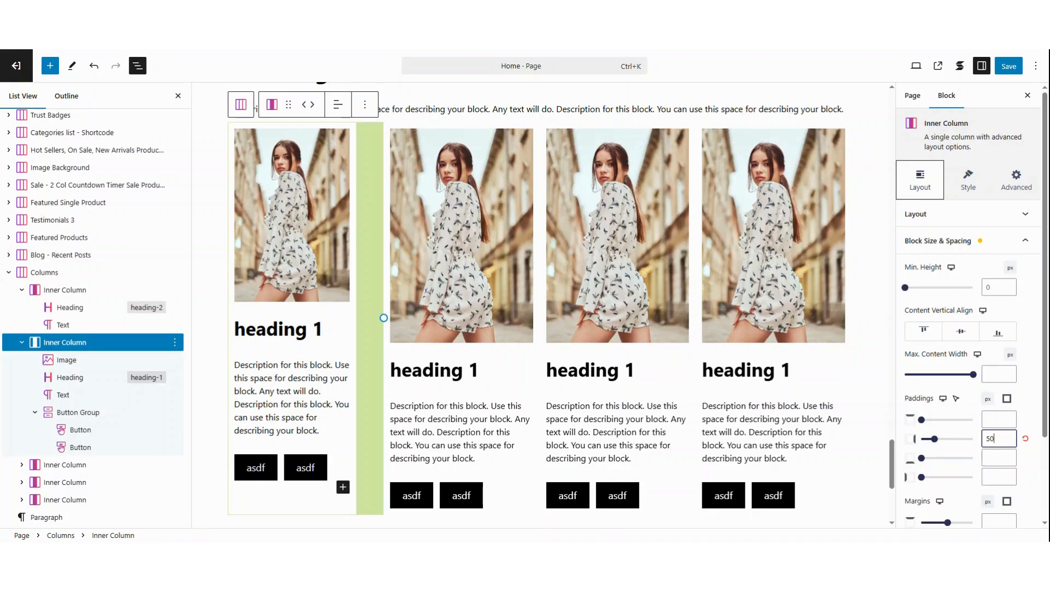
left_click(427, 49)
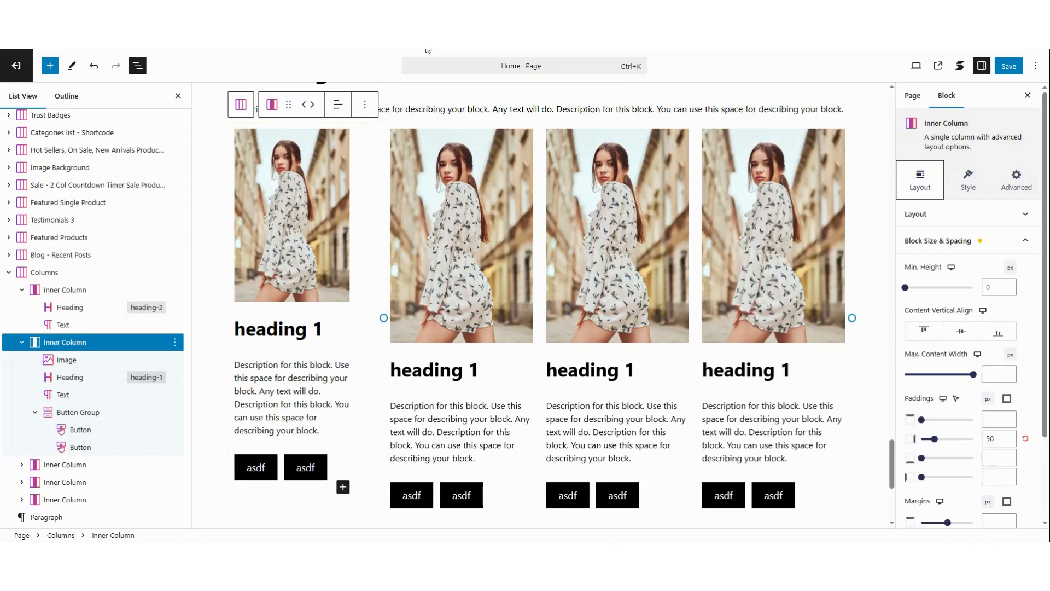
left_click(999, 439)
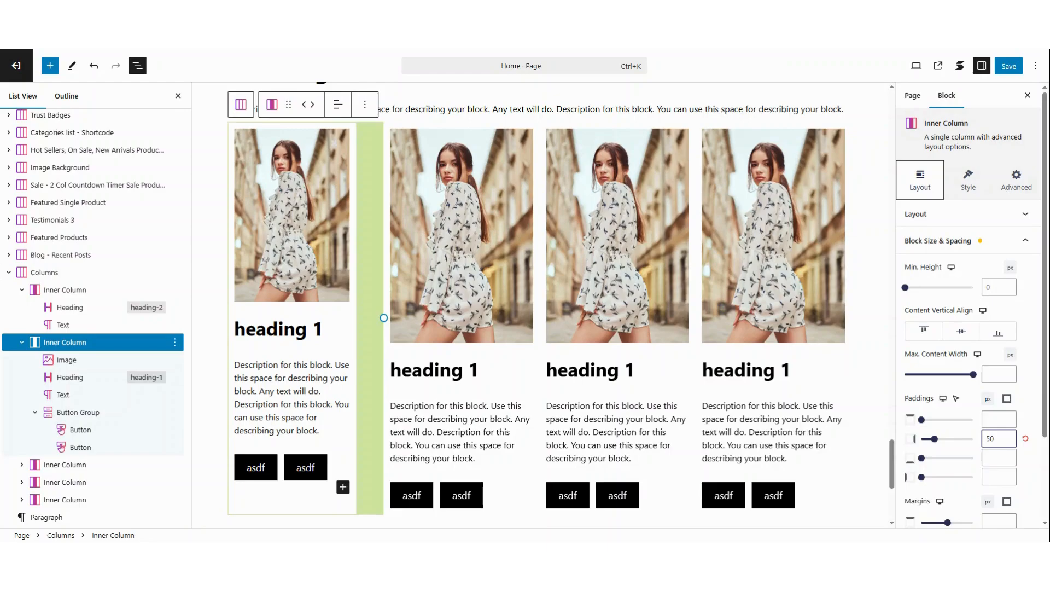
left_click(428, 51)
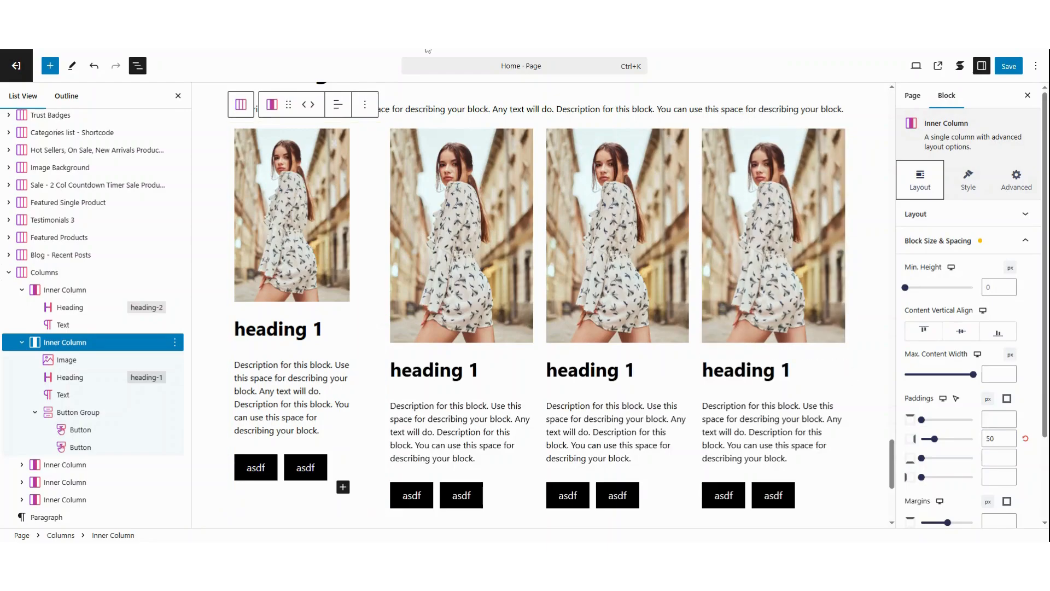